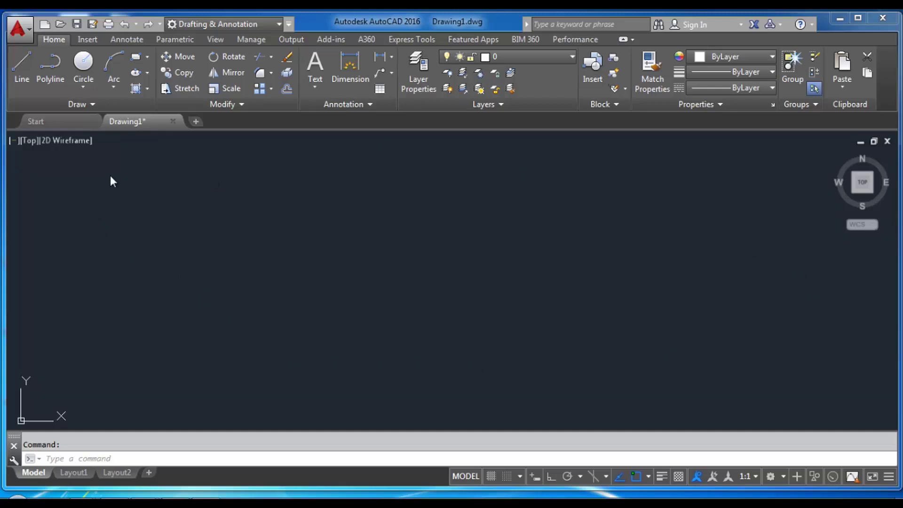
# Preview the Model, Layout1 and Layout2 spaces of Drawing1 from its file thumbnails.
pyautogui.moveTo(137, 122)
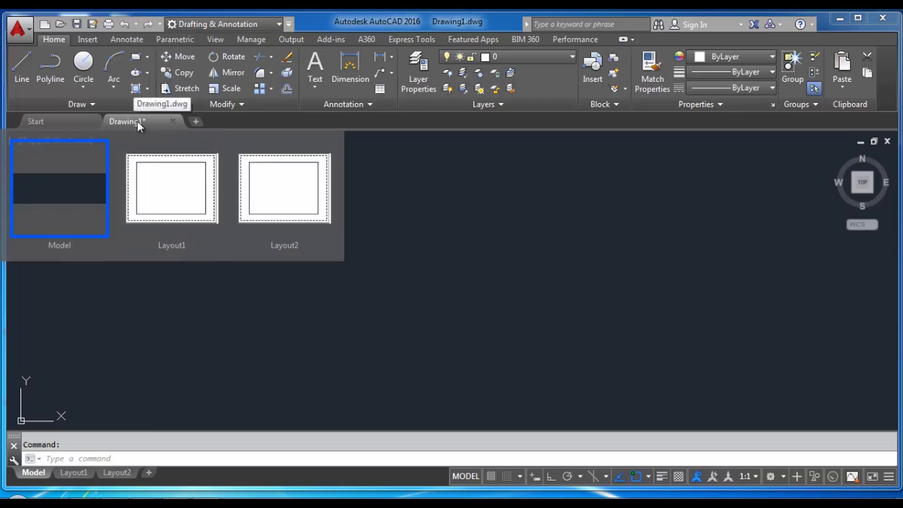
pyautogui.click(60, 150)
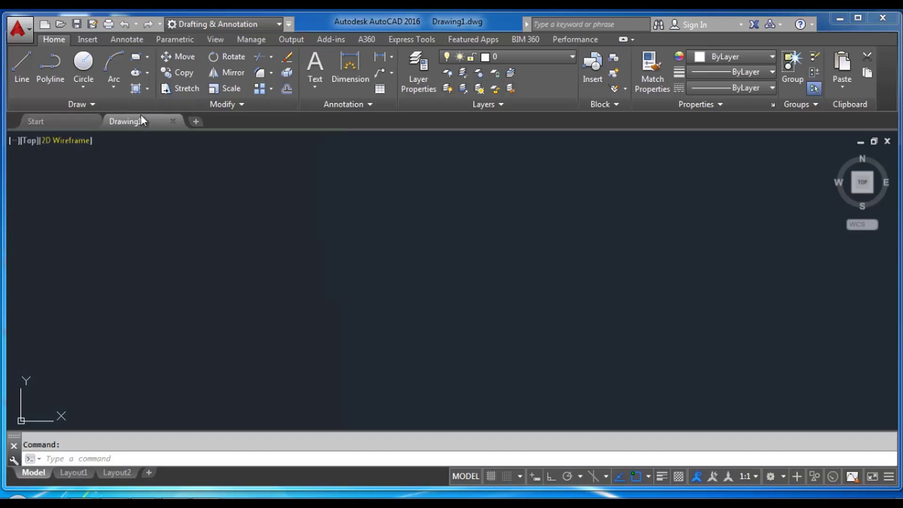
pyautogui.moveTo(137, 123)
pyautogui.click(163, 192)
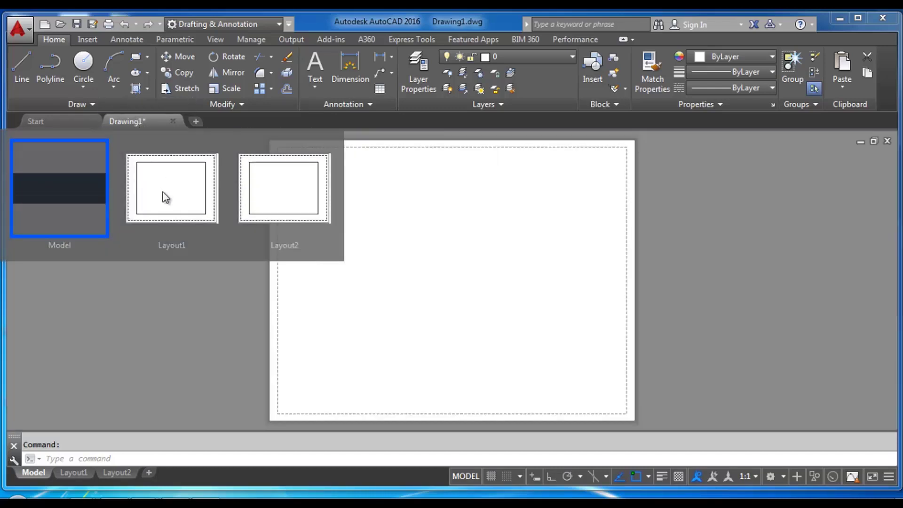
pyautogui.click(282, 200)
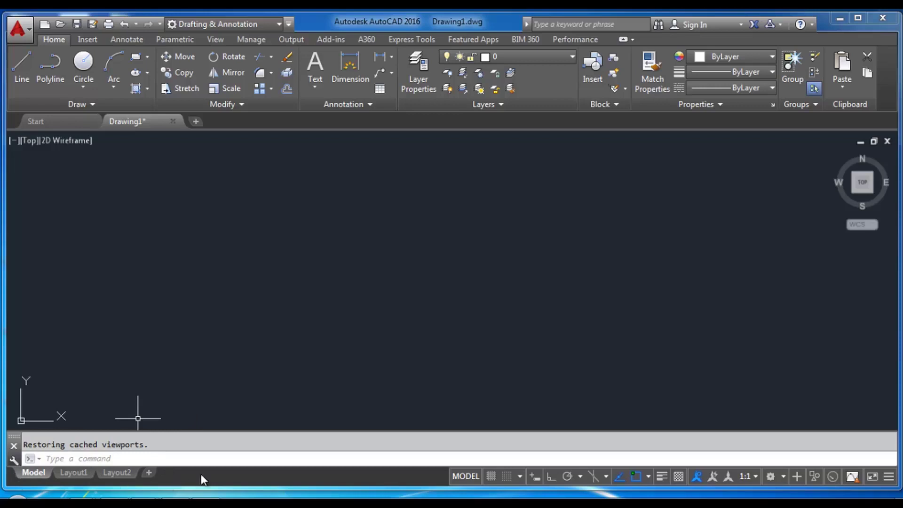
# Turn the display of the Model and layout tabs off and back on.
pyautogui.click(216, 39)
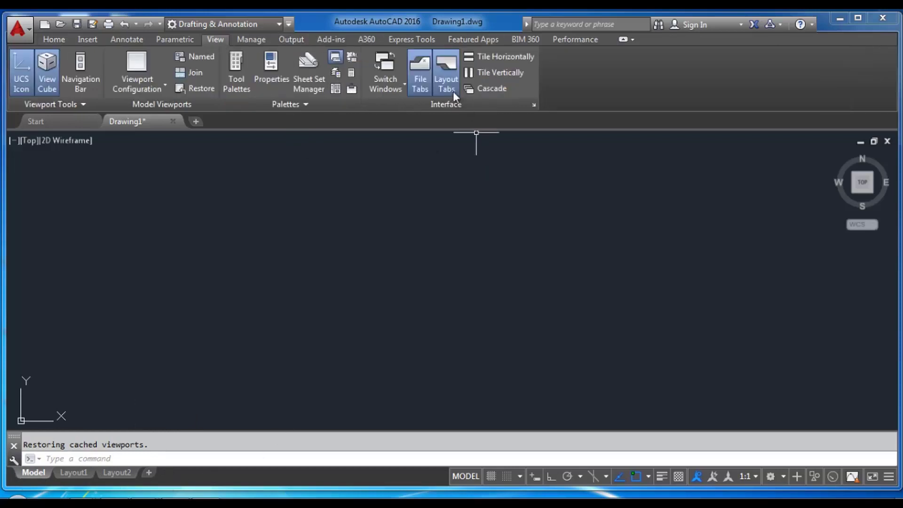
pyautogui.click(447, 66)
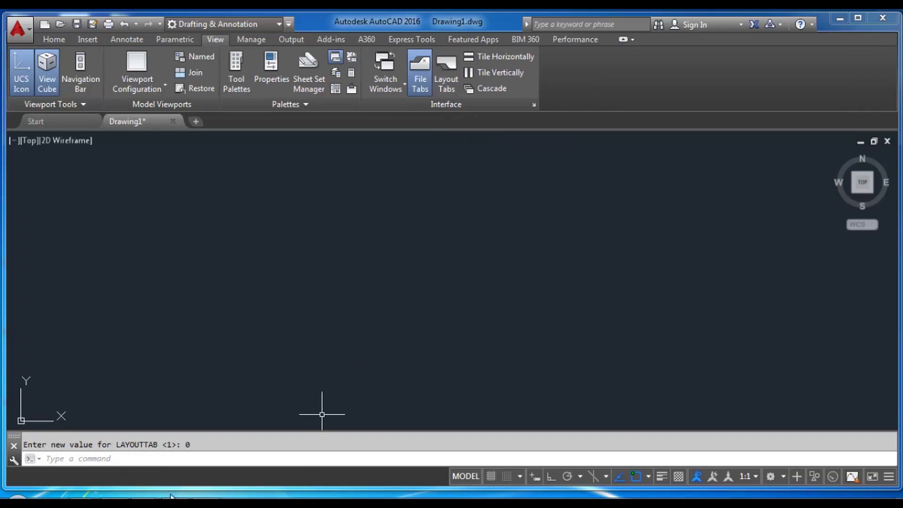
pyautogui.moveTo(143, 121)
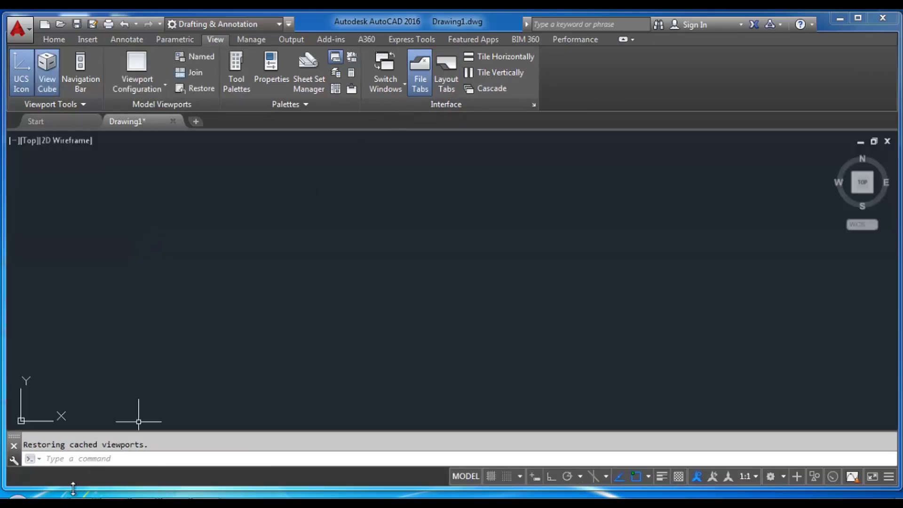
pyautogui.click(448, 59)
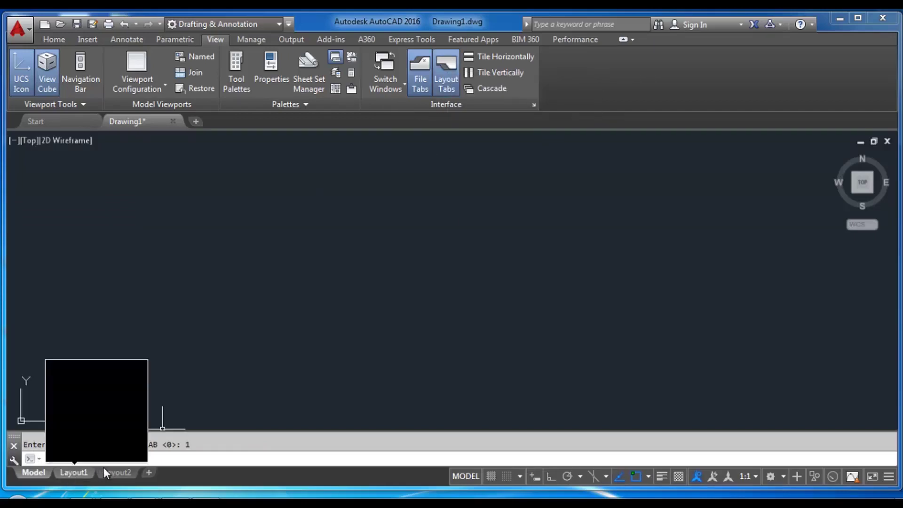
# Open Layout1 of Drawing1 and pick its viewport frame.
pyautogui.click(74, 472)
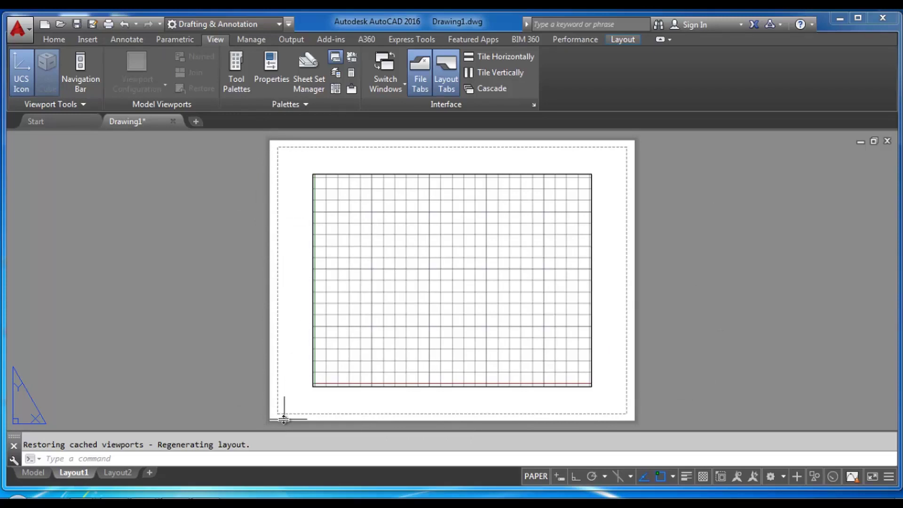
pyautogui.click(566, 174)
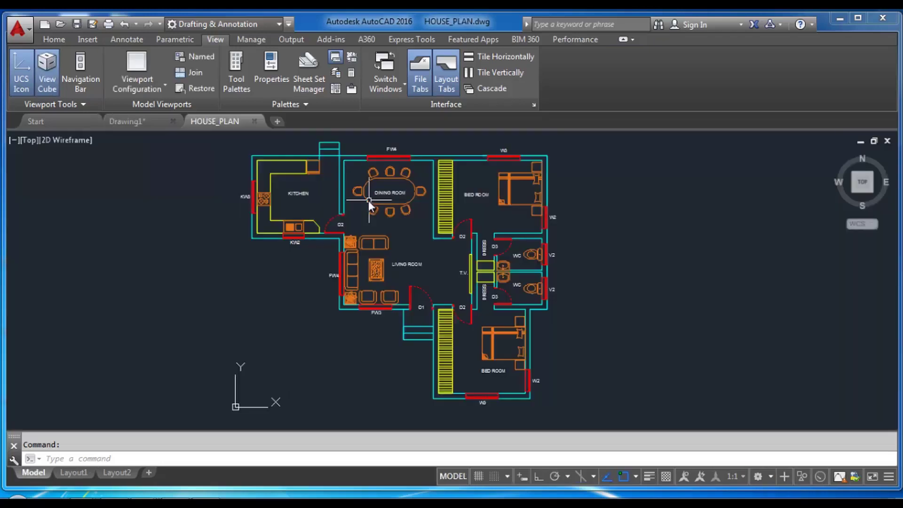
# Open Layout1 of the HOUSE_PLAN drawing, select its viewport frame, and clear the selection.
pyautogui.moveTo(369, 201); pyautogui.dragTo(386, 213, button='middle')
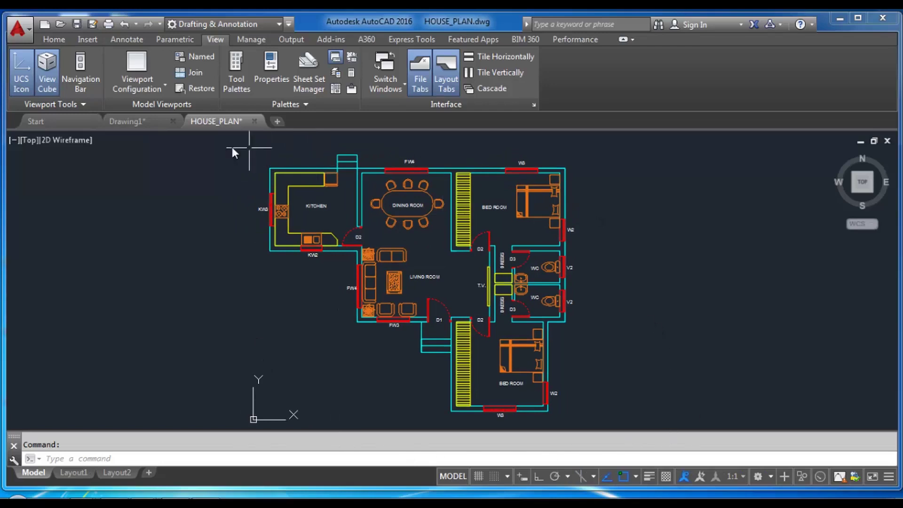
pyautogui.click(72, 473)
pyautogui.click(321, 174)
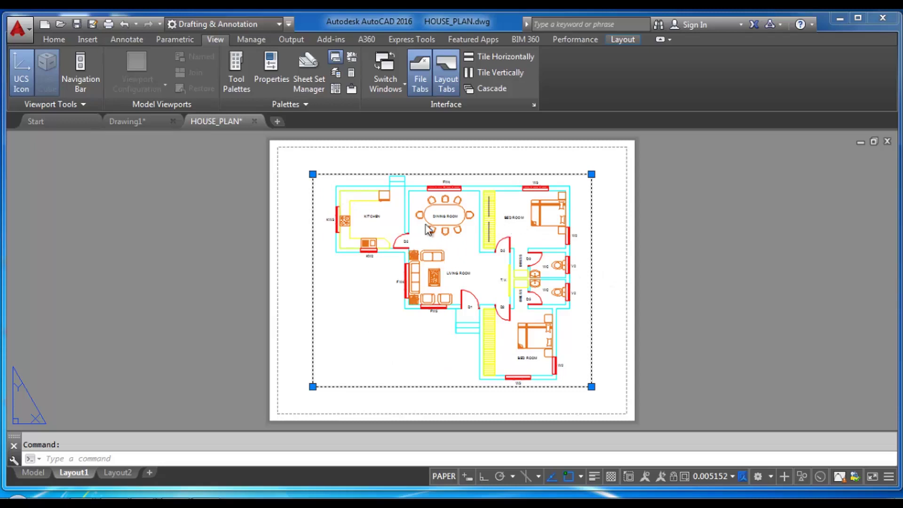
pyautogui.press('Escape')
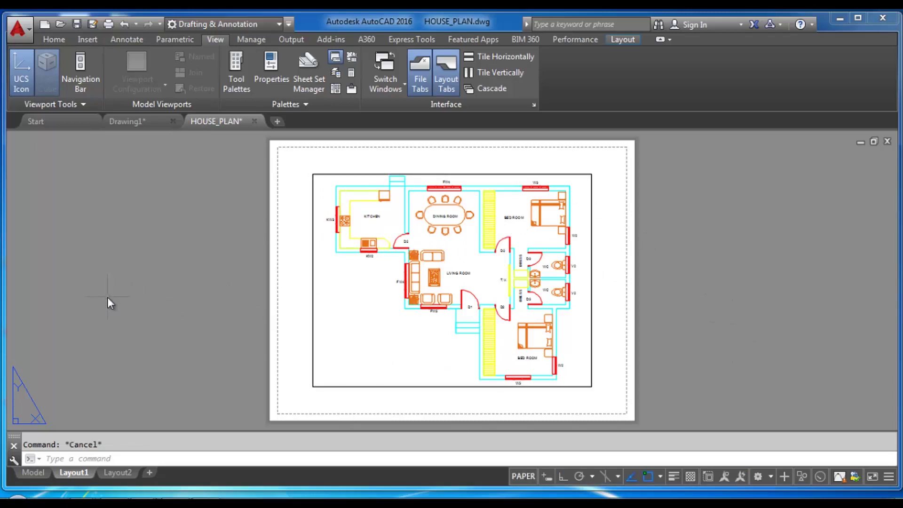
# Set the sheet/layout uniform background colour to 33,40,48 in the drawing window colours.
pyautogui.write('OP')
pyautogui.press('Return')
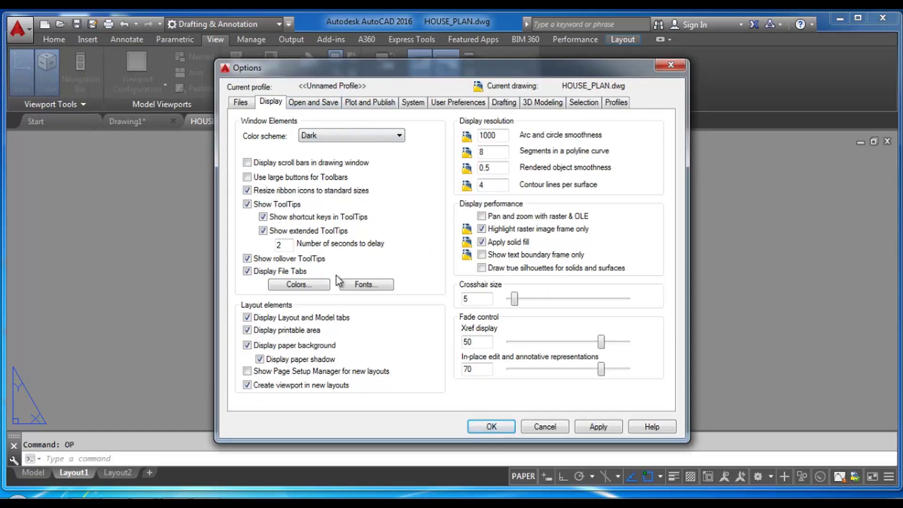
pyautogui.click(304, 285)
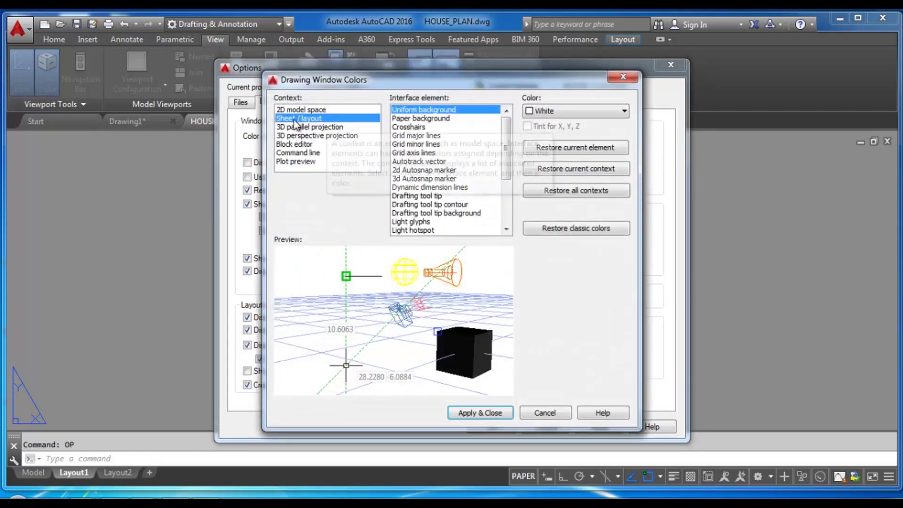
pyautogui.click(552, 110)
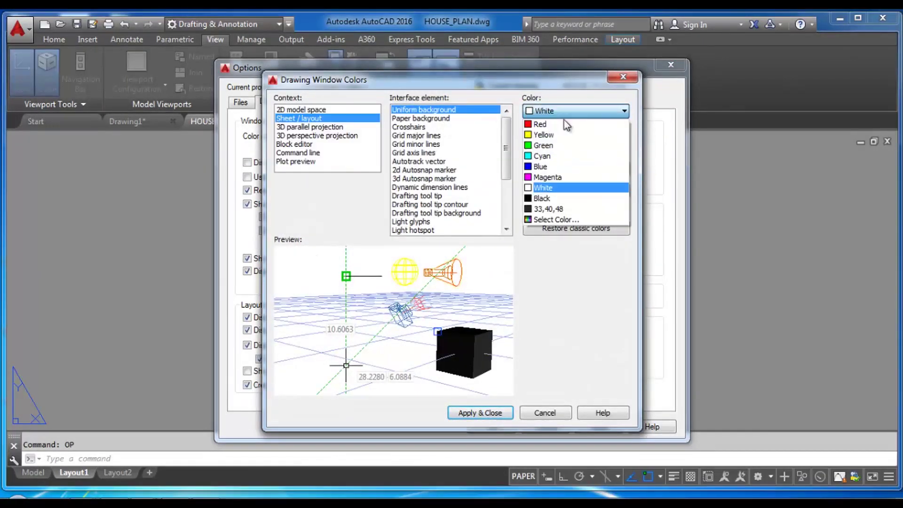
pyautogui.click(565, 208)
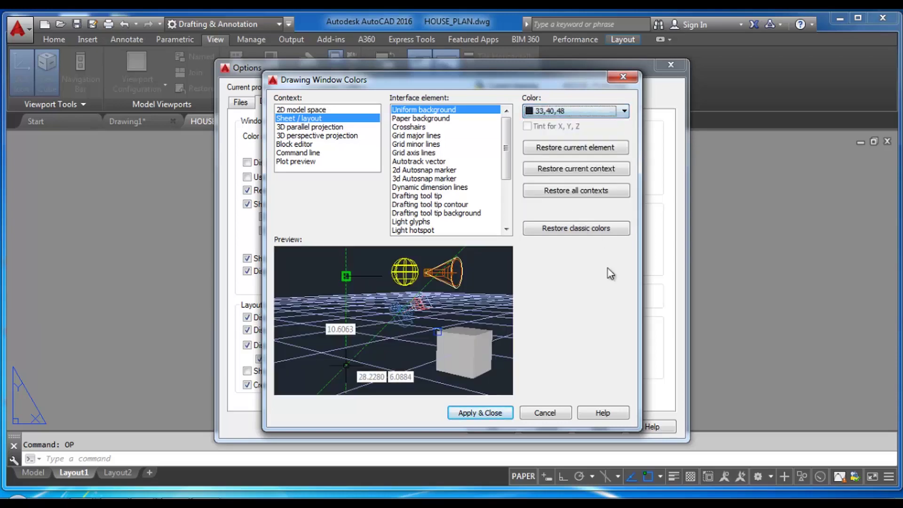
pyautogui.click(484, 414)
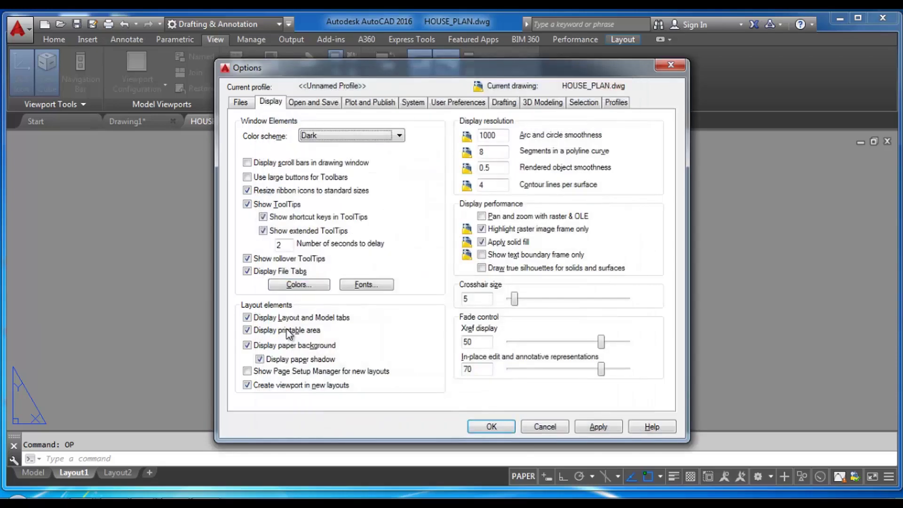
# Turn off the paper background display for layouts and apply the options.
pyautogui.click(247, 346)
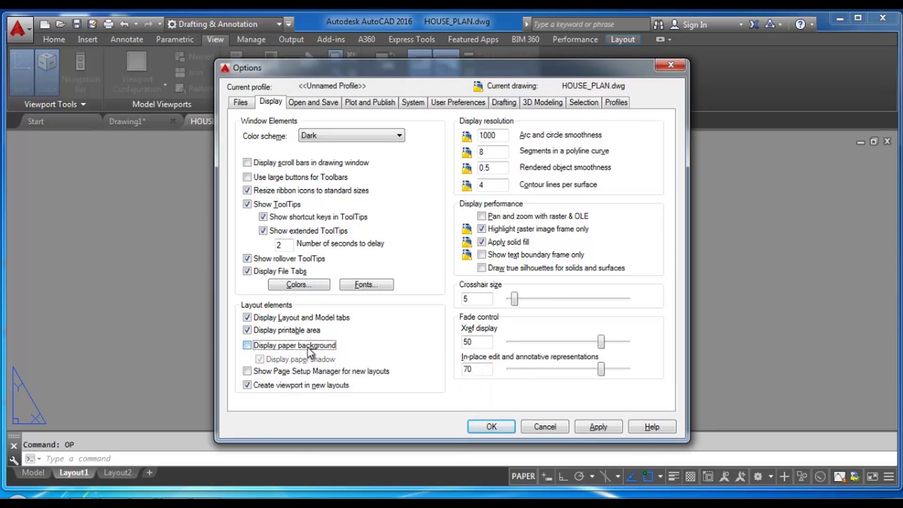
pyautogui.click(597, 426)
pyautogui.click(499, 427)
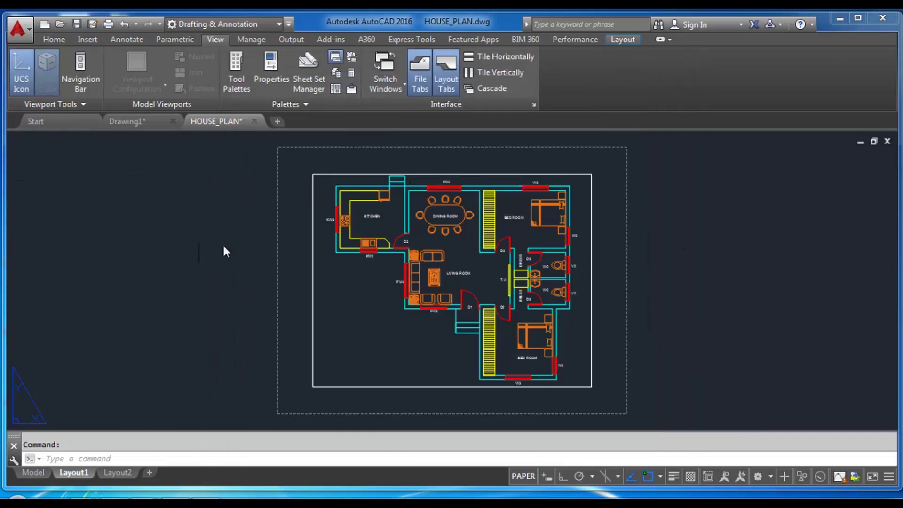
# Examine the dashed printable-area boundary and the viewport frame around the house plan in Layout1.
pyautogui.scroll(2, 294, 233)
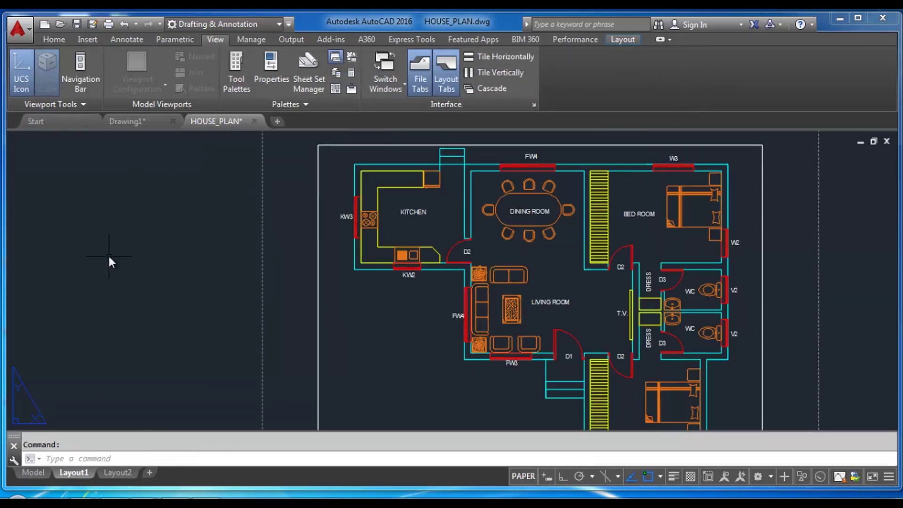
pyautogui.scroll(-2, 246, 244)
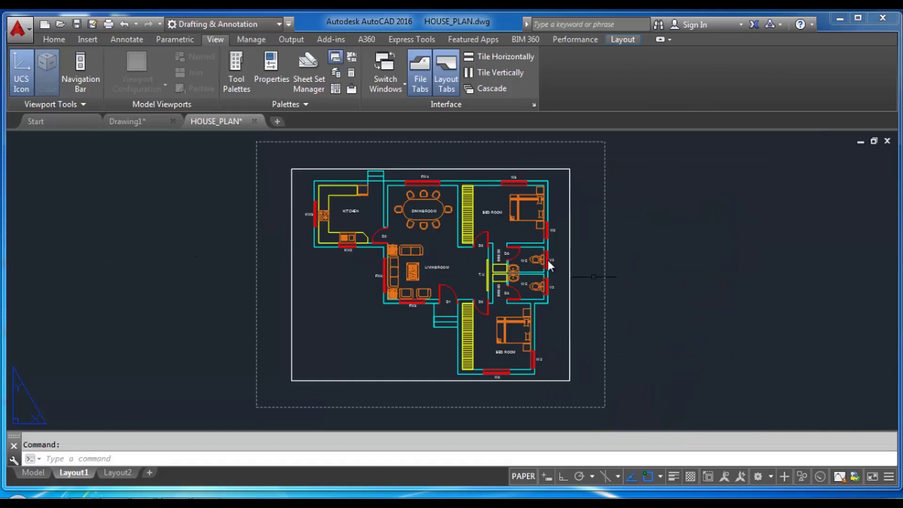
pyautogui.moveTo(621, 224); pyautogui.dragTo(516, 236, button='middle')
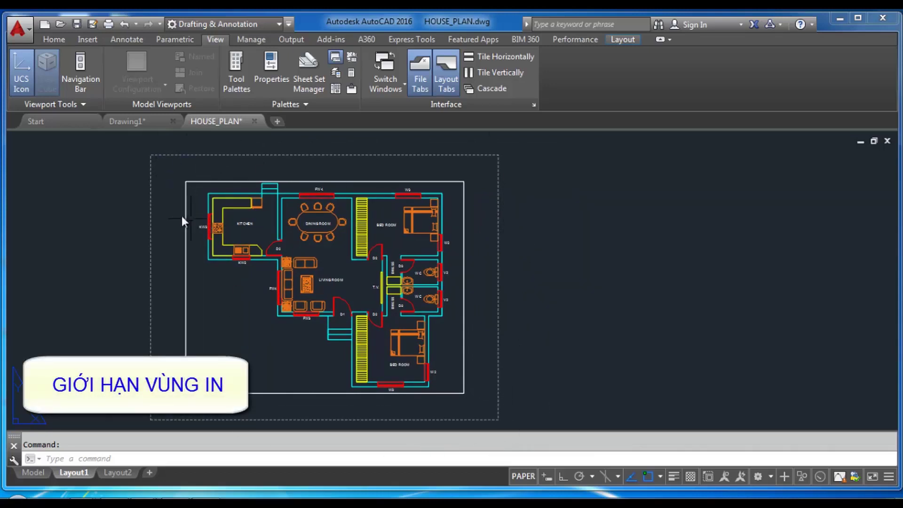
pyautogui.click(185, 202)
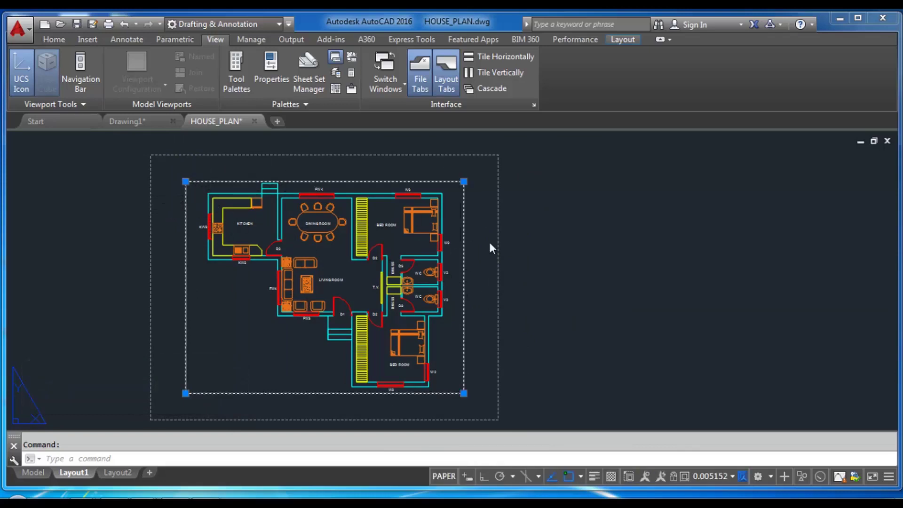
pyautogui.press('Escape')
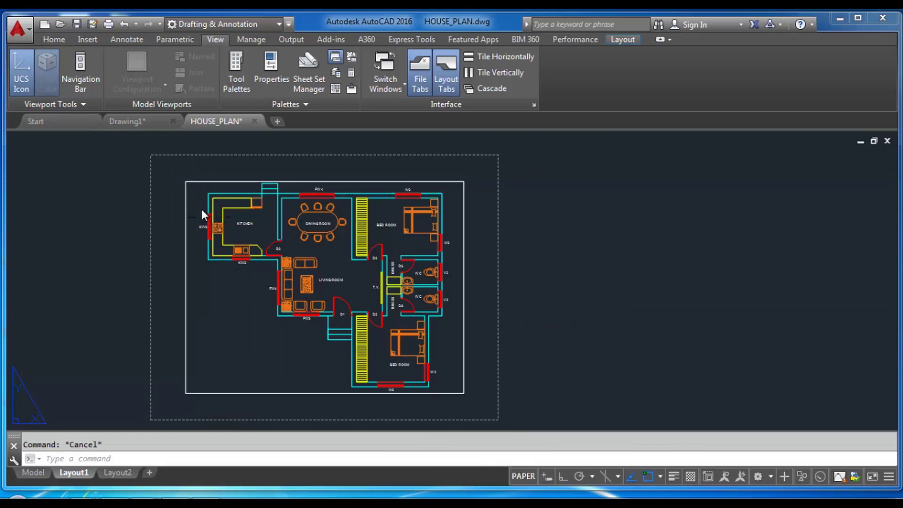
# Create a rectangular layout viewport of the house plan to the right of the printable area.
pyautogui.scroll(-2, 201, 209)
pyautogui.moveTo(452, 208); pyautogui.dragTo(453, 223, button='middle')
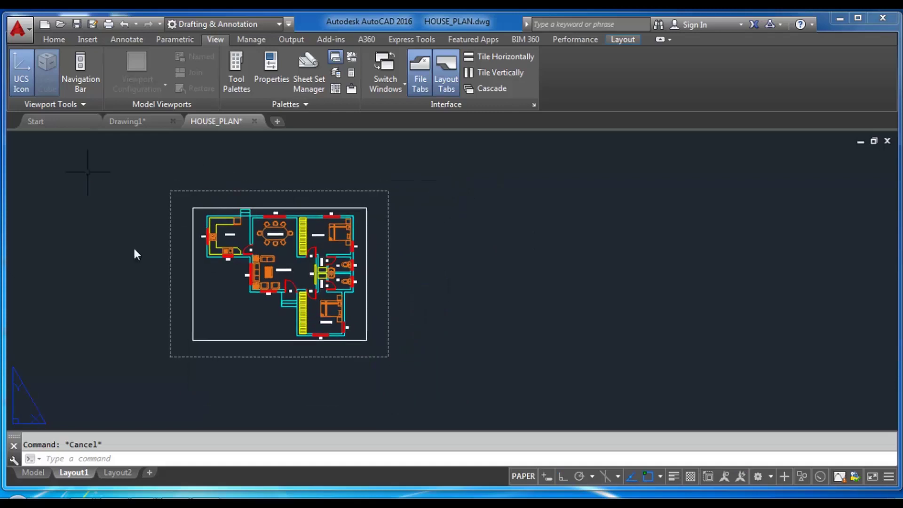
pyautogui.click(623, 39)
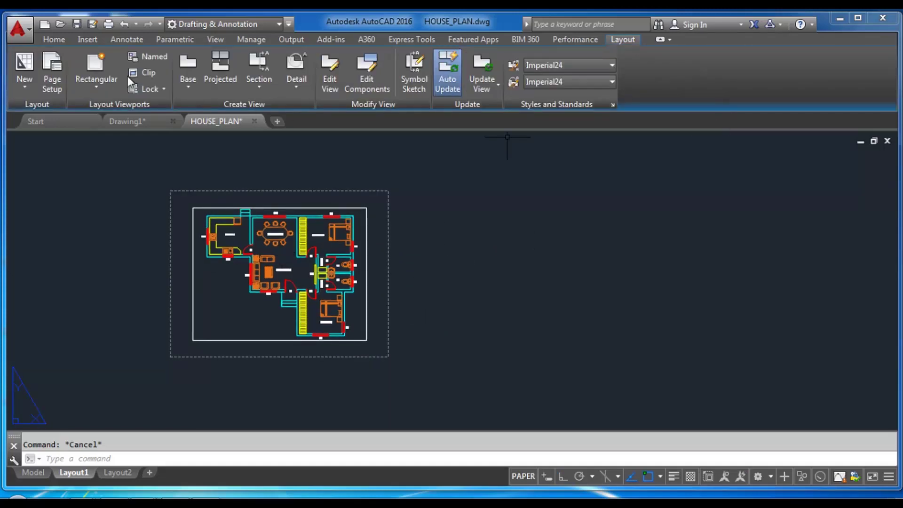
pyautogui.click(96, 71)
pyautogui.click(498, 202)
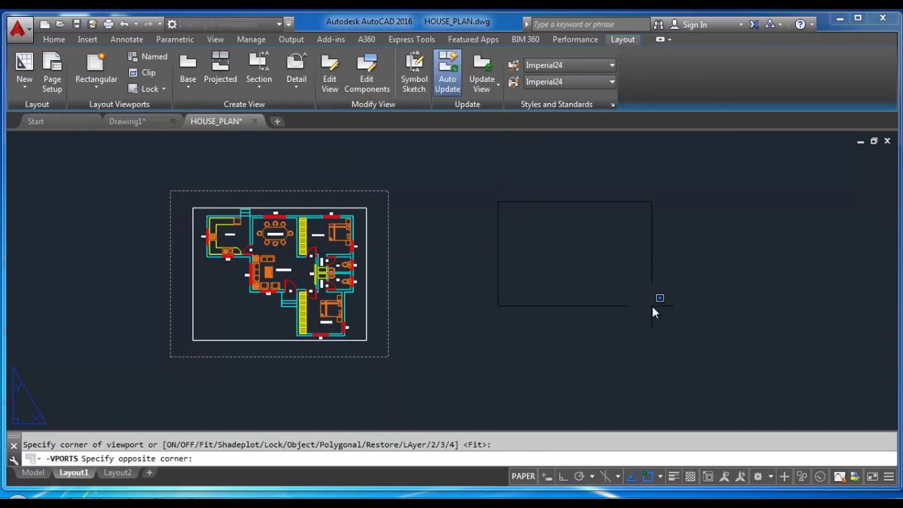
pyautogui.click(664, 306)
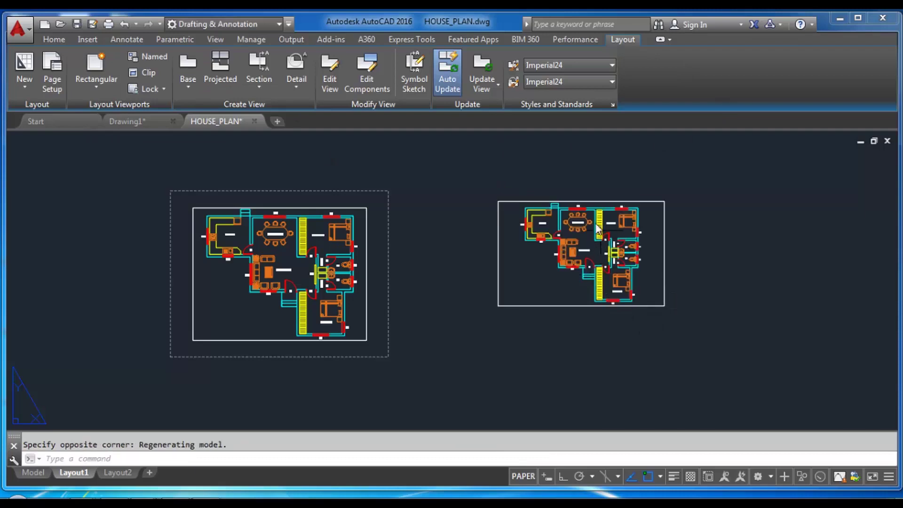
pyautogui.scroll(2, 600, 242)
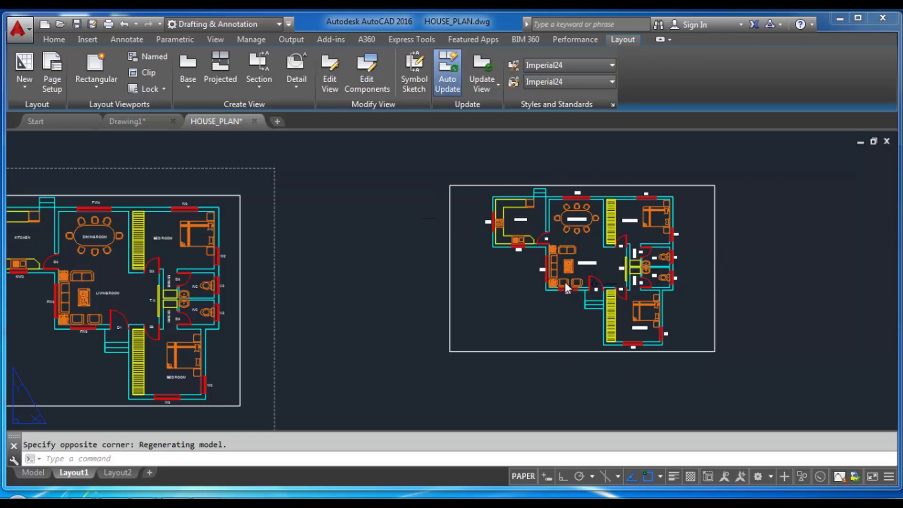
# Add another, slightly larger rectangular viewport directly below the newly created one.
pyautogui.scroll(-4, 470, 178)
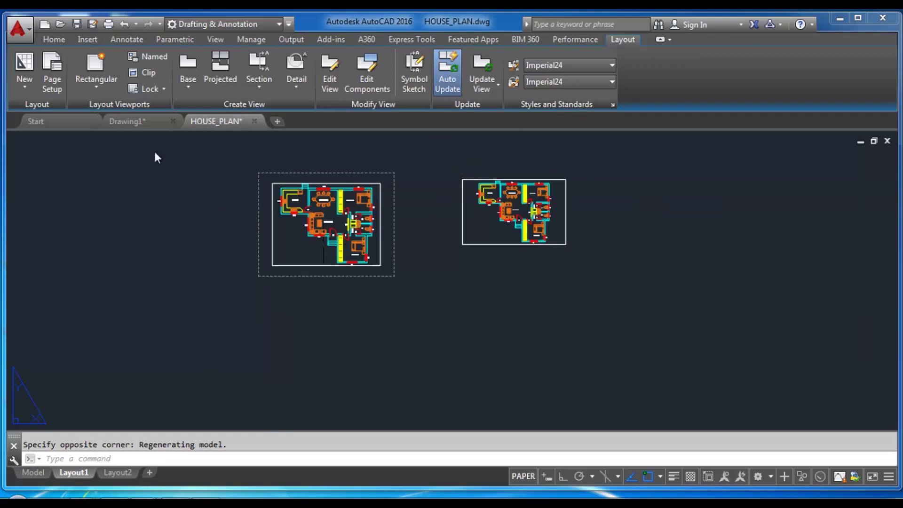
pyautogui.click(84, 70)
pyautogui.click(460, 297)
pyautogui.click(599, 391)
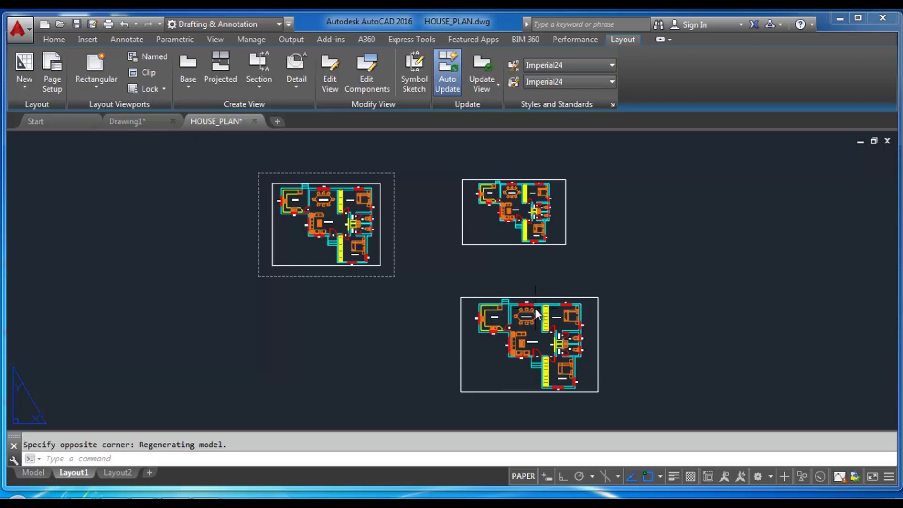
# Add one more rectangular viewport to the right of the two viewports outside the printable area.
pyautogui.moveTo(504, 303); pyautogui.dragTo(356, 306, button='middle')
pyautogui.click(107, 79)
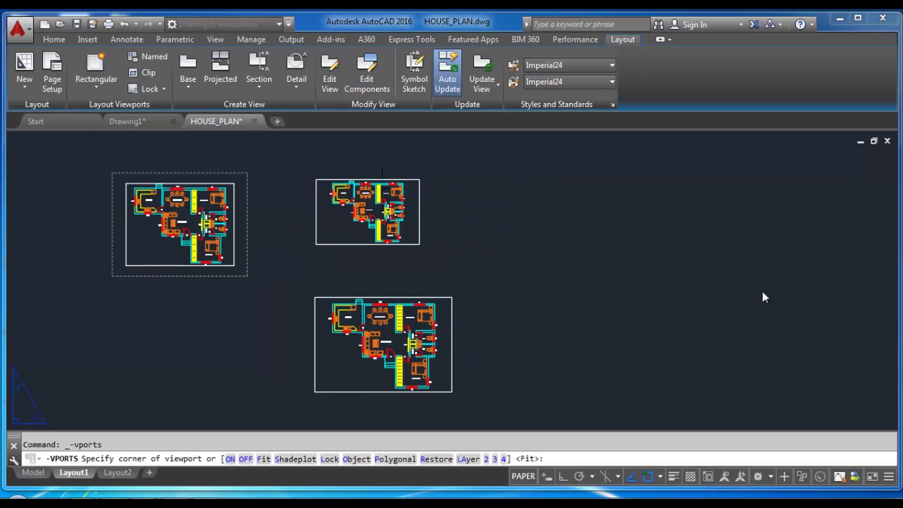
pyautogui.click(487, 196)
pyautogui.click(600, 276)
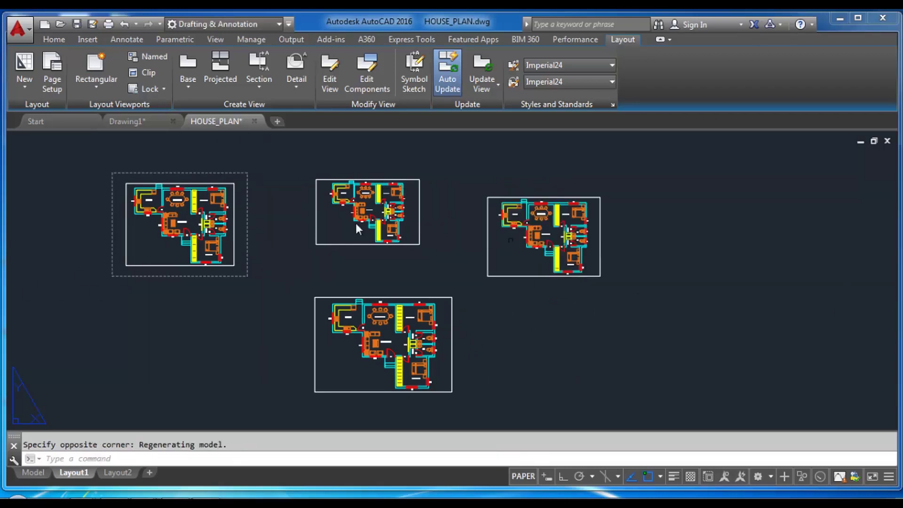
pyautogui.scroll(2, 91, 193)
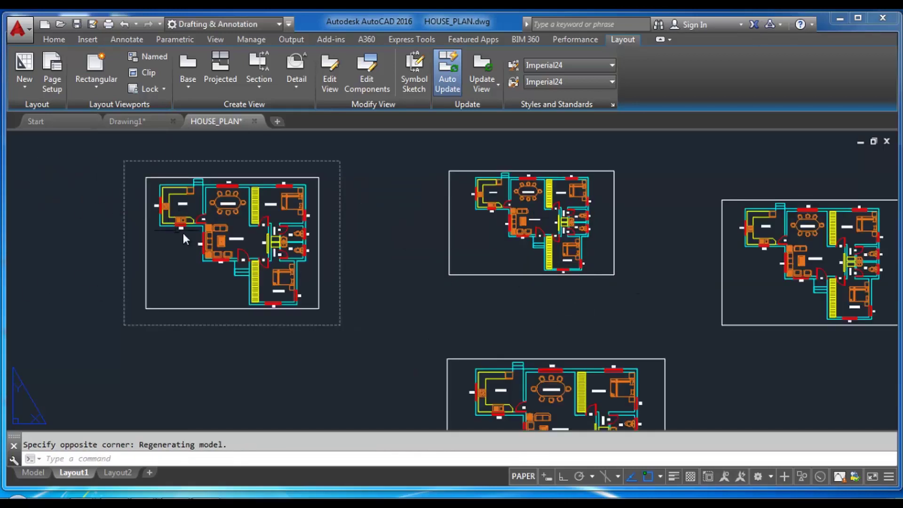
# Activate model space inside the viewport that lies within Layout1's dashed printable area.
pyautogui.scroll(-3, 339, 207)
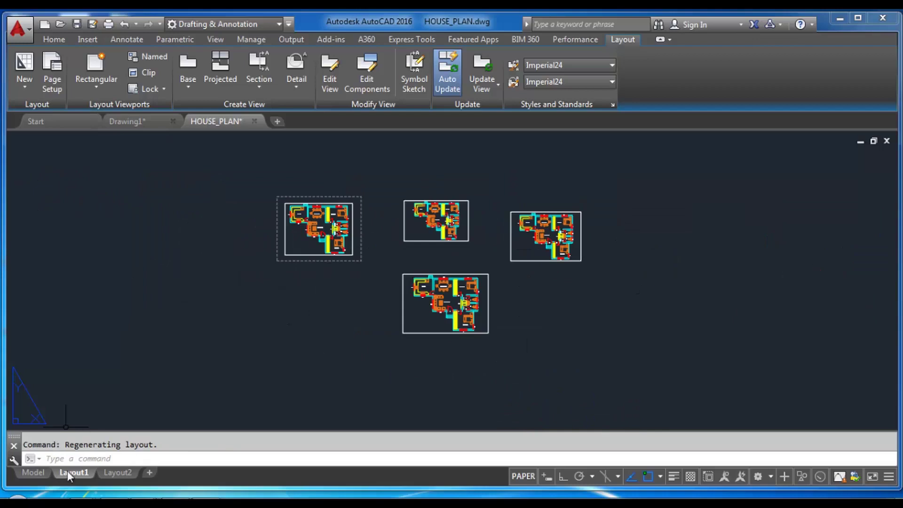
pyautogui.scroll(4, 388, 191)
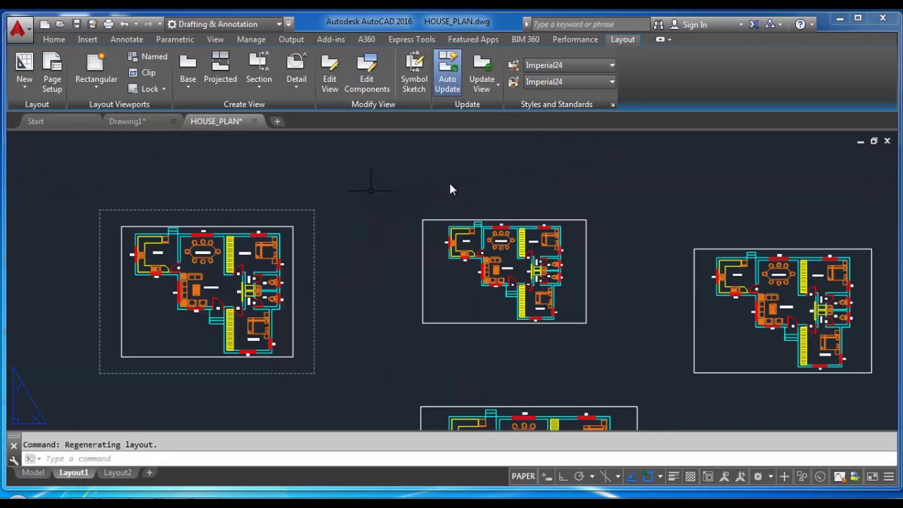
pyautogui.moveTo(203, 303); pyautogui.dragTo(264, 266, button='middle')
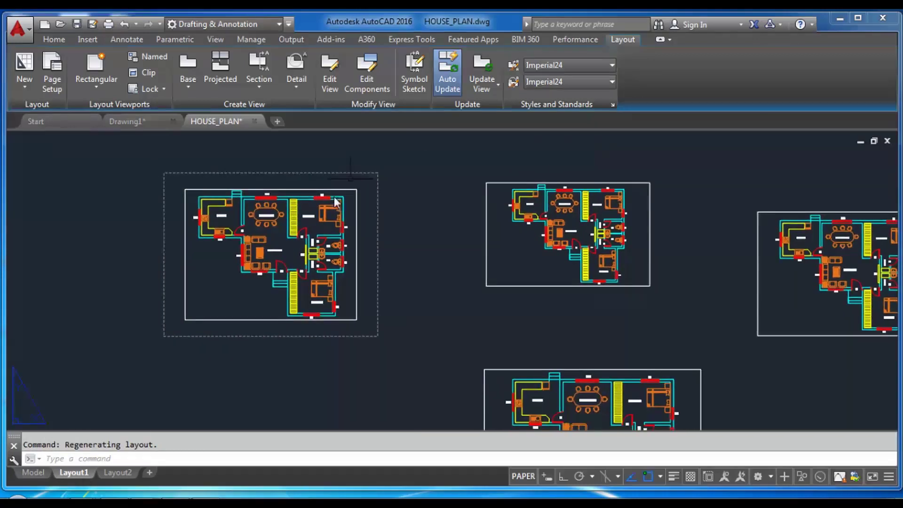
pyautogui.scroll(4, 589, 224)
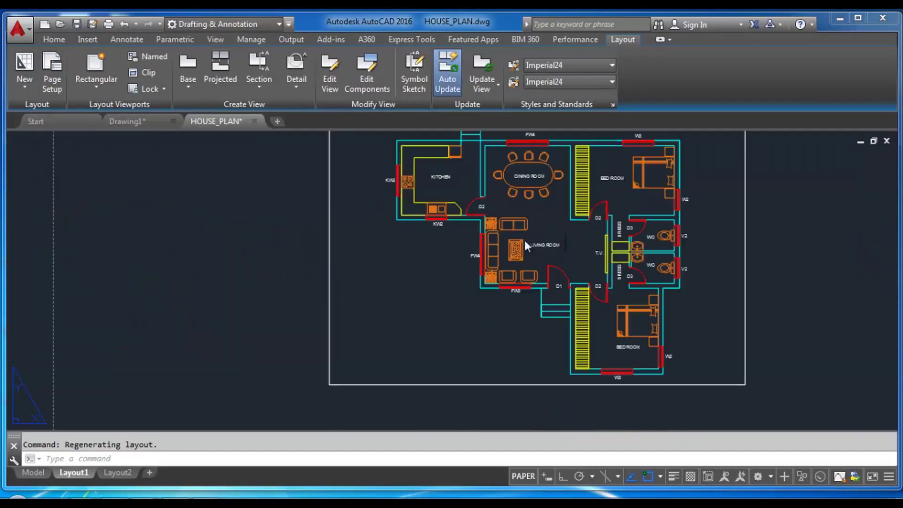
pyautogui.scroll(-4, 555, 258)
pyautogui.scroll(2, 564, 264)
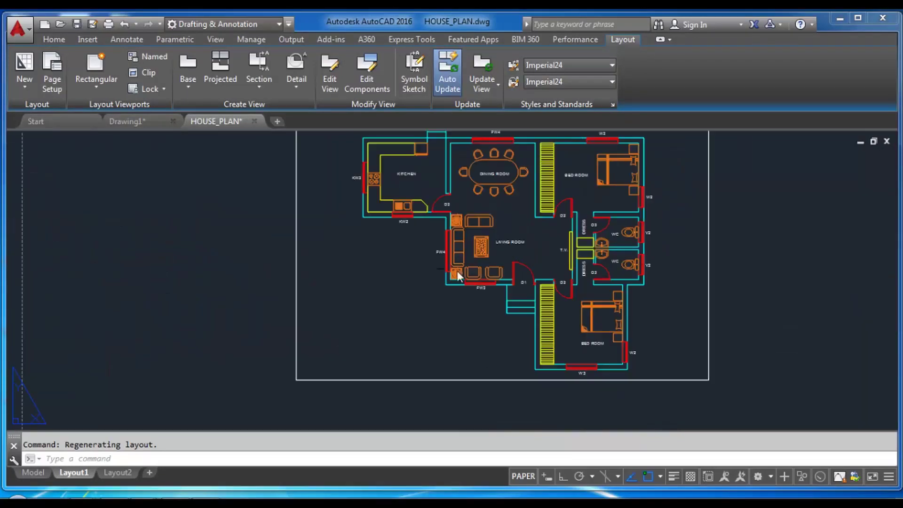
pyautogui.doubleClick(399, 269)
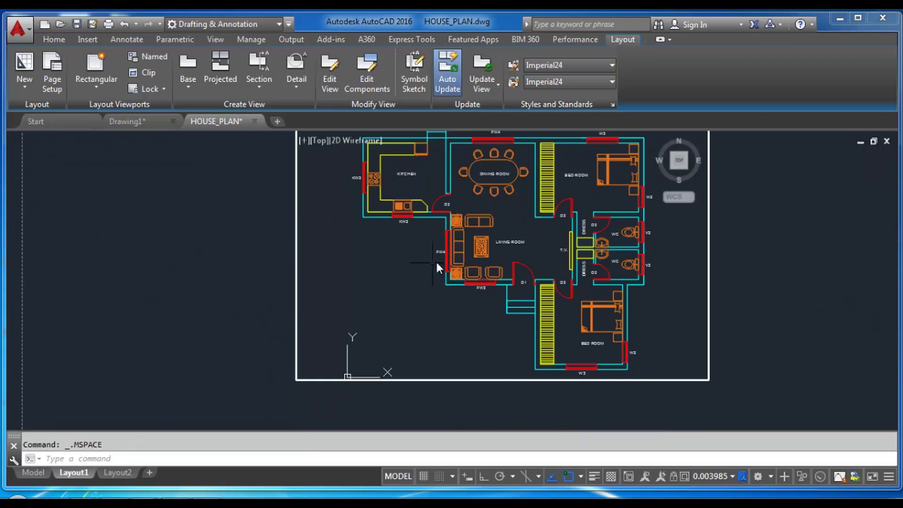
# Zoom and pan the house plan inside the active viewport, fit it to the frame with Zoom All, and return to paper space.
pyautogui.scroll(-5, 436, 260)
pyautogui.scroll(4, 488, 238)
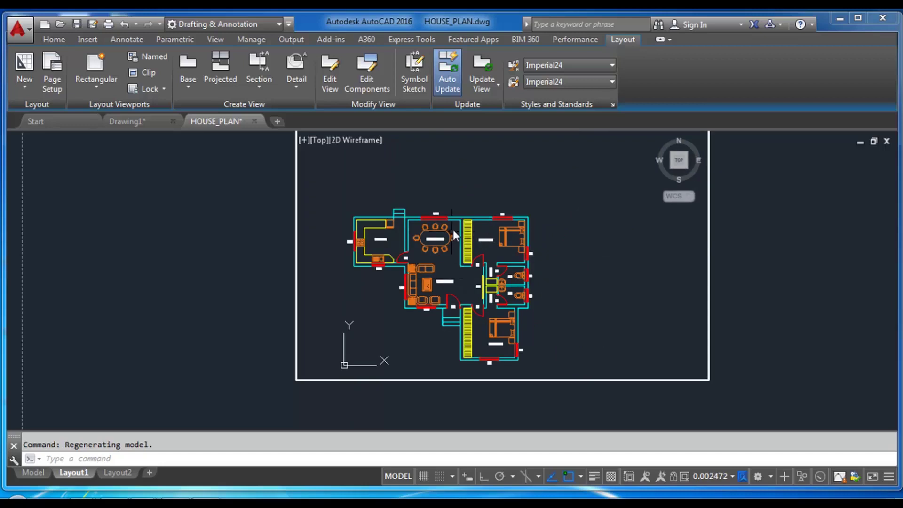
pyautogui.scroll(-2, 451, 230)
pyautogui.moveTo(441, 291); pyautogui.dragTo(478, 266, button='middle')
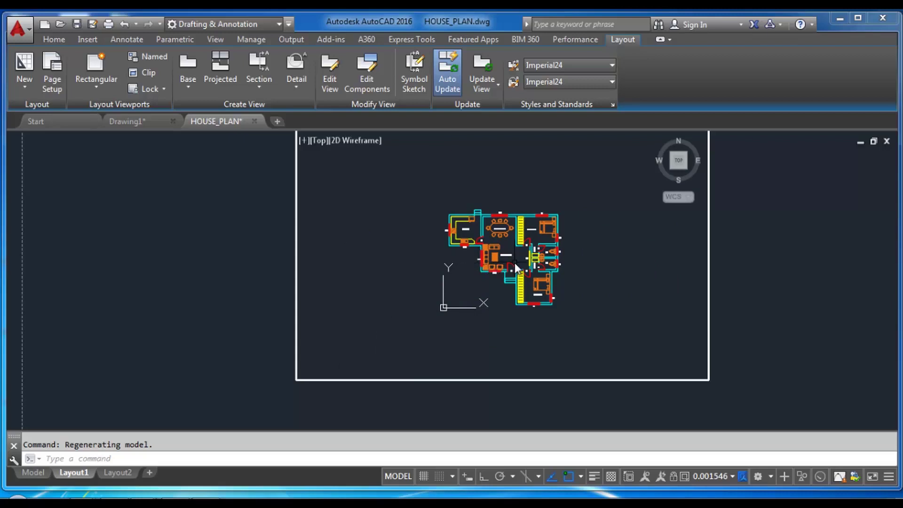
pyautogui.write('z')
pyautogui.press('Return')
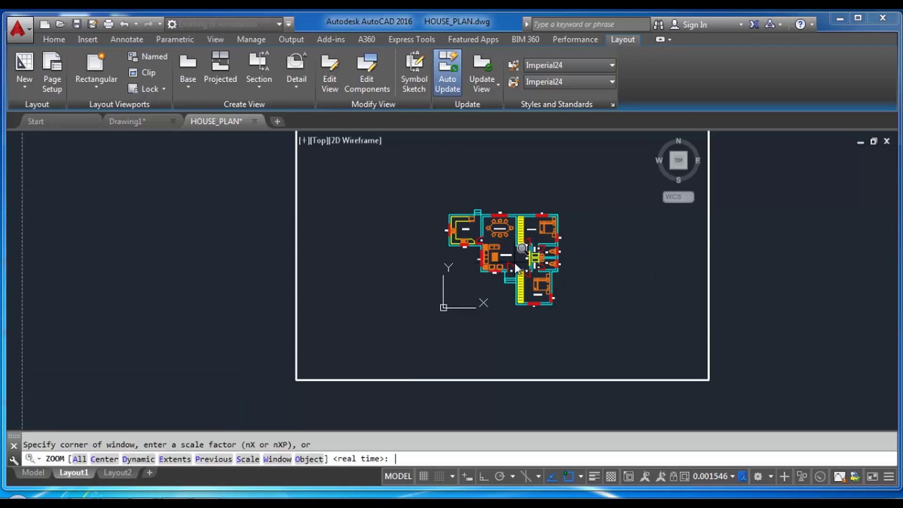
pyautogui.write('A')
pyautogui.press('Return')
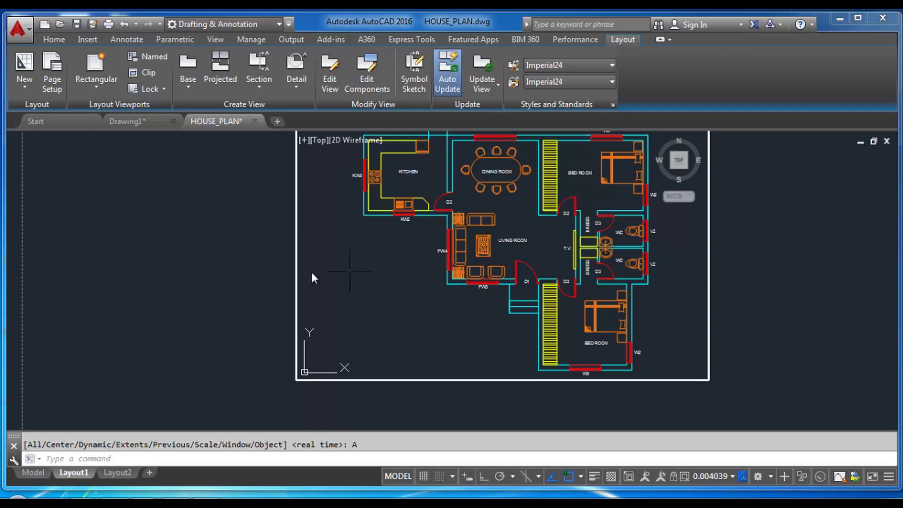
pyautogui.doubleClick(175, 233)
# Make the rightmost, upper middle, printable-area and lower viewports active in turn, and return to paper space.
pyautogui.scroll(-5, 310, 287)
pyautogui.scroll(3, 563, 241)
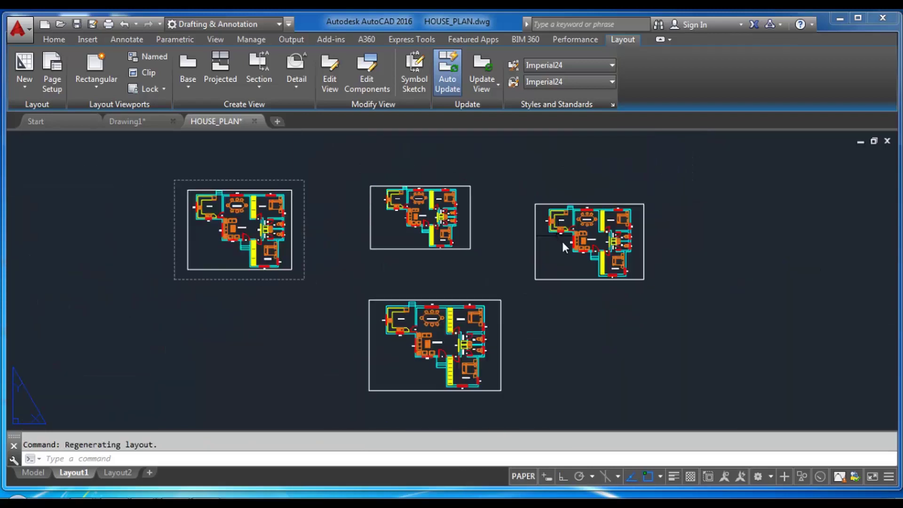
pyautogui.doubleClick(555, 263)
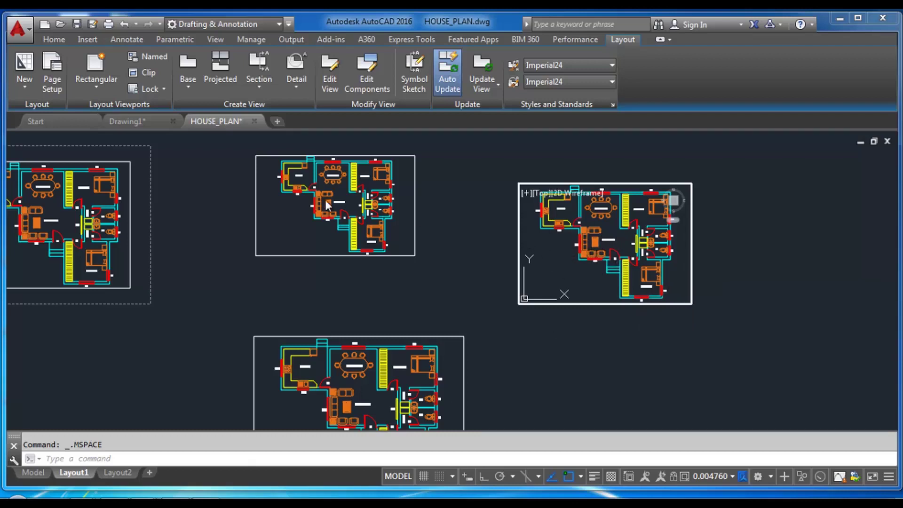
pyautogui.click(305, 218)
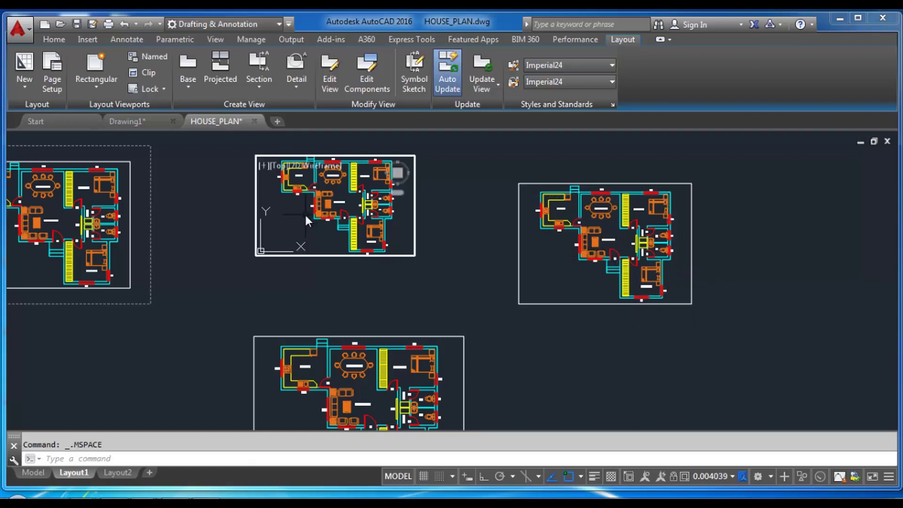
pyautogui.click(78, 230)
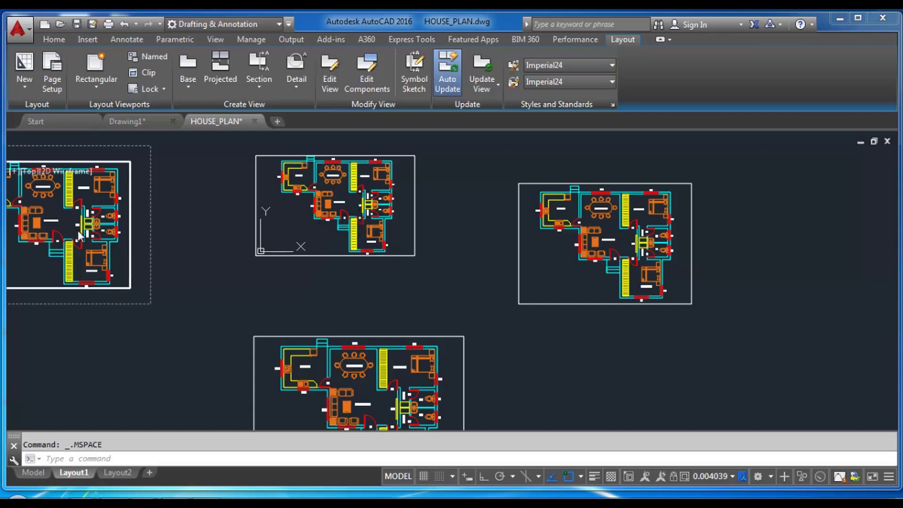
pyautogui.click(307, 380)
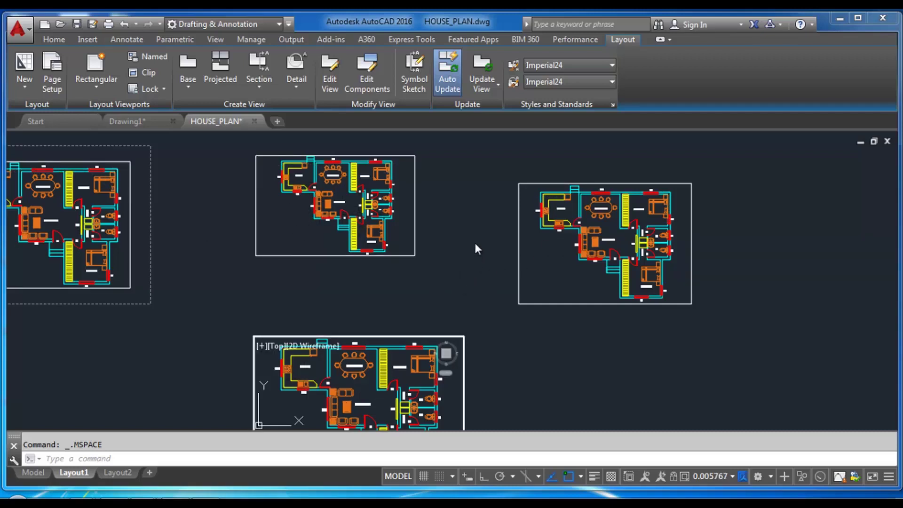
pyautogui.doubleClick(462, 227)
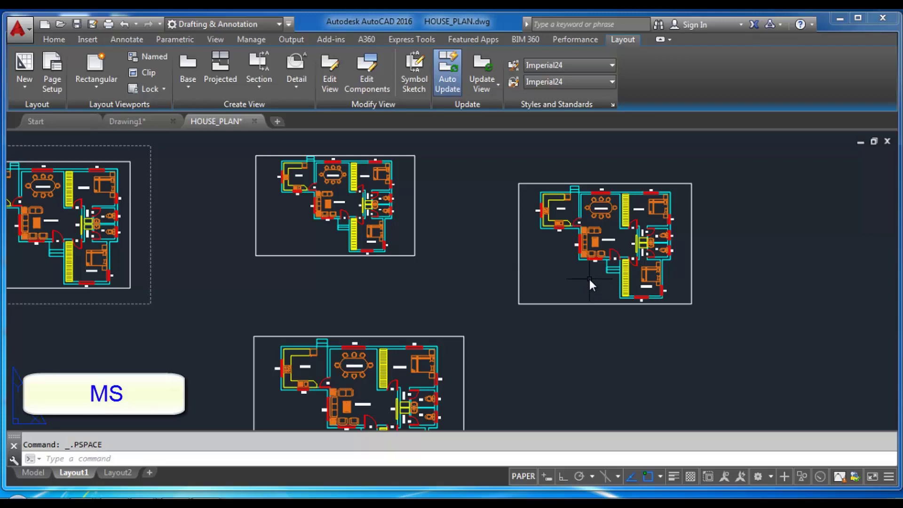
# Enter model space with the MS command and cycle the active viewport until the rightmost one is current.
pyautogui.write('MS')
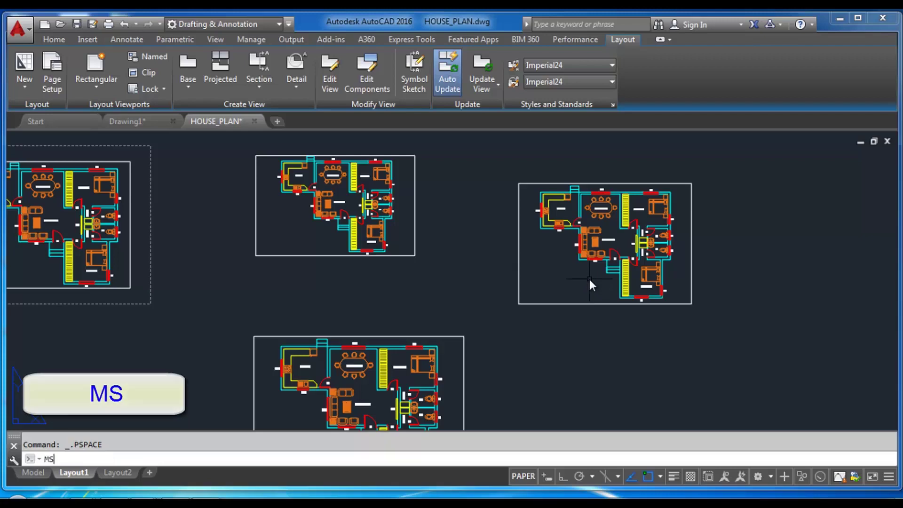
pyautogui.press('Return')
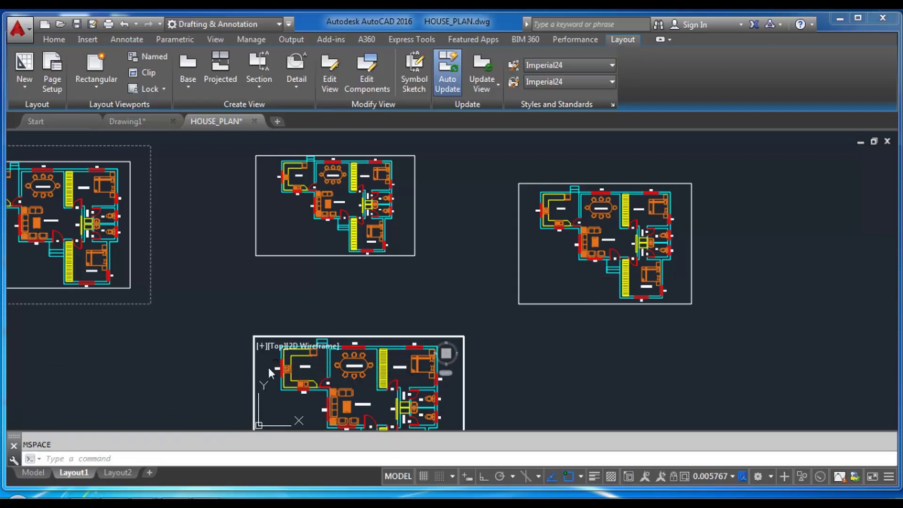
pyautogui.hotkey('ctrl', 'r')
pyautogui.hotkey('ctrl', 'r')
pyautogui.hotkey('ctrl', 'r')
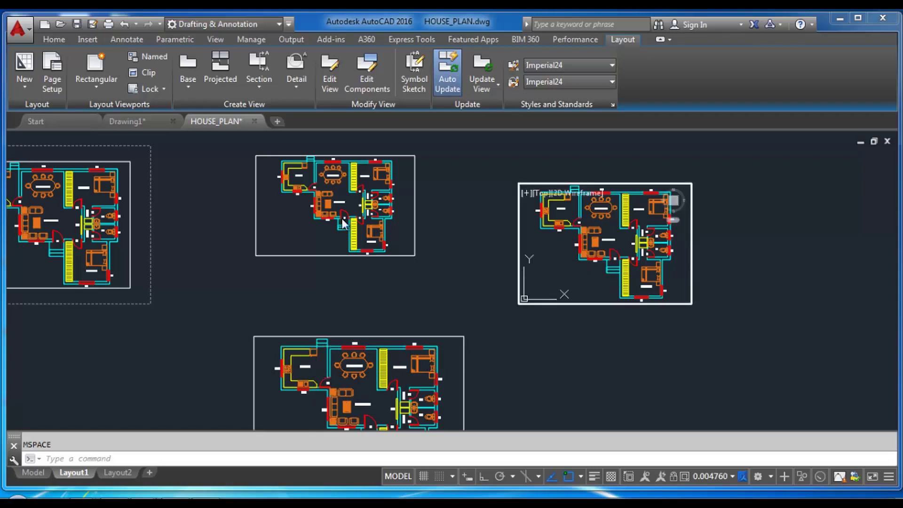
# Make the upper middle viewport active and return to paper space with the PS command.
pyautogui.click(289, 222)
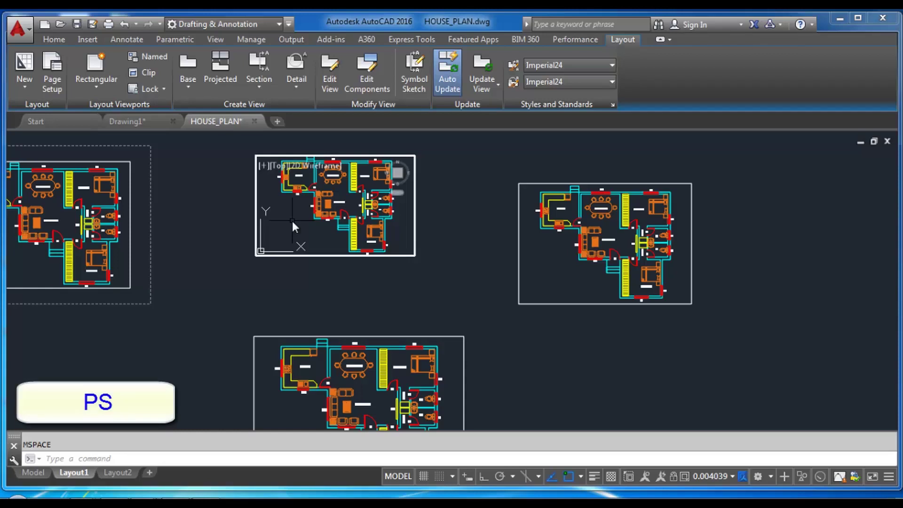
pyautogui.write('ps')
pyautogui.press('Return')
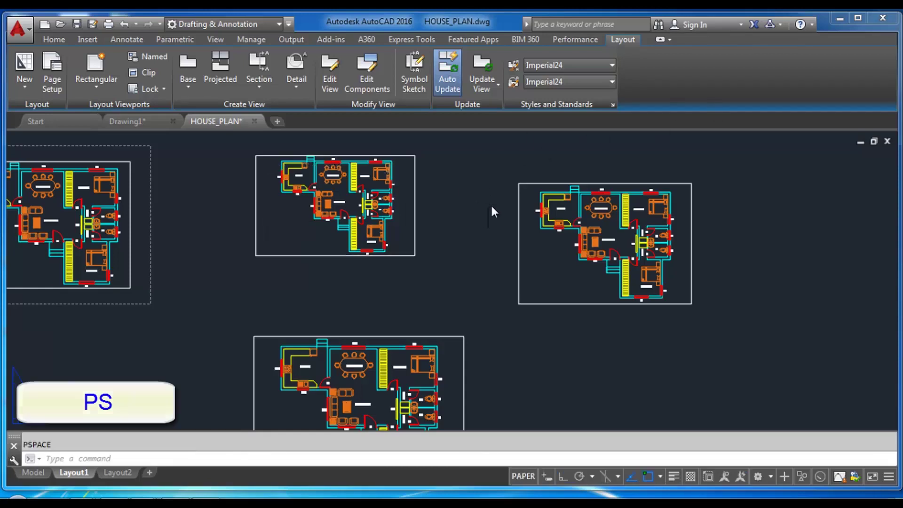
# Activate the rightmost viewport, cycle through all the layout's viewports back to it, and return to paper space.
pyautogui.scroll(-5, 492, 205)
pyautogui.scroll(5, 433, 190)
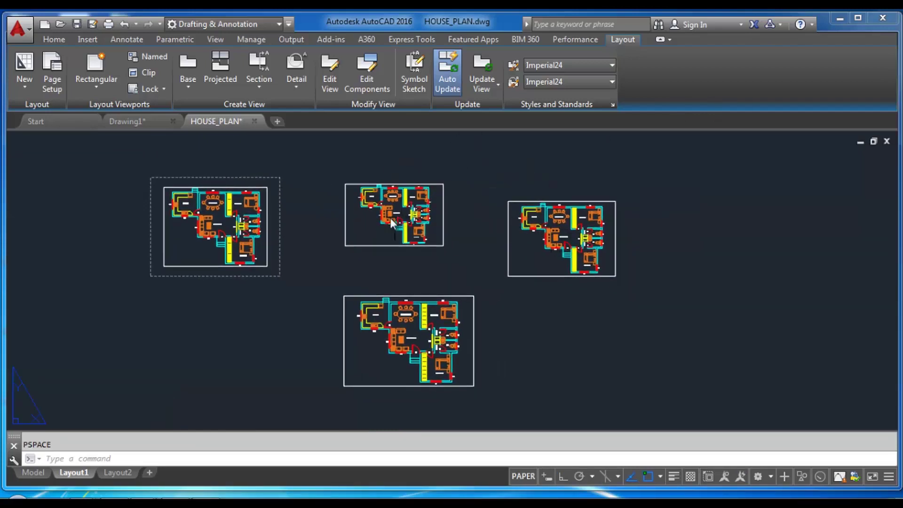
pyautogui.doubleClick(529, 250)
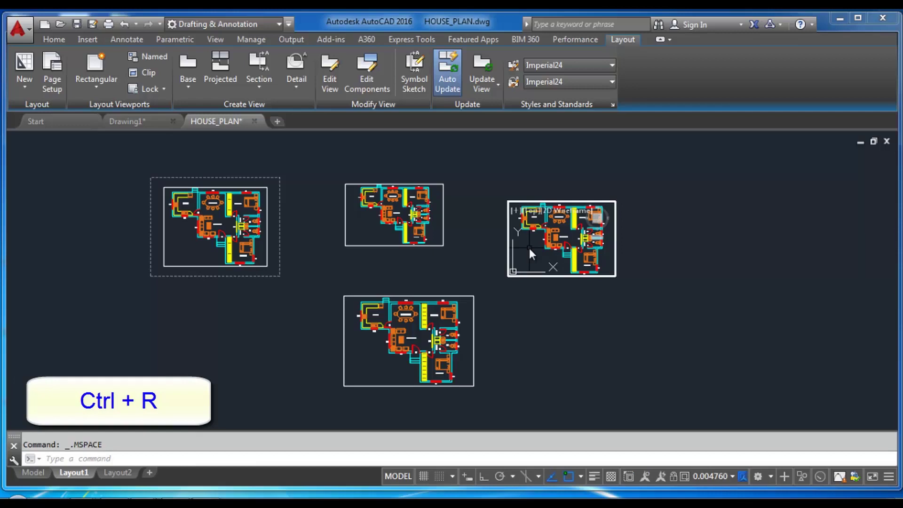
pyautogui.hotkey('ctrl', 'r')
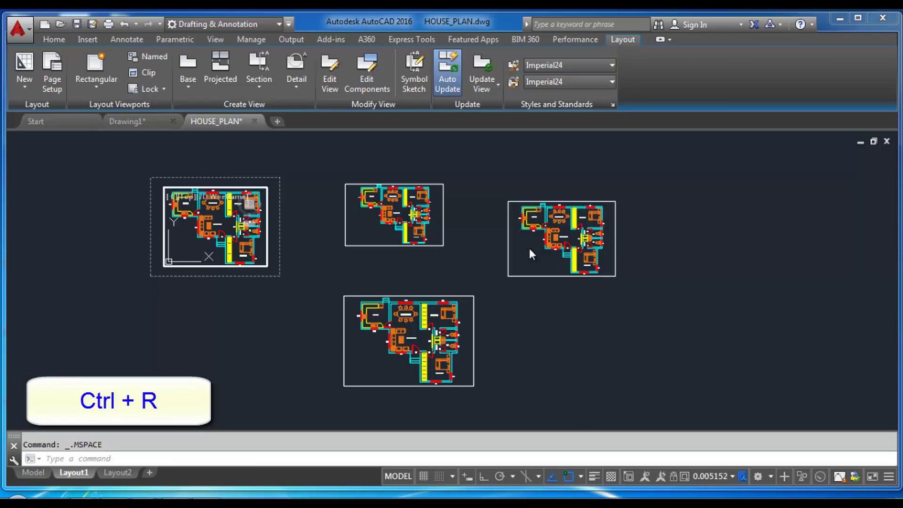
pyautogui.hotkey('ctrl', 'r')
pyautogui.hotkey('ctrl', 'r')
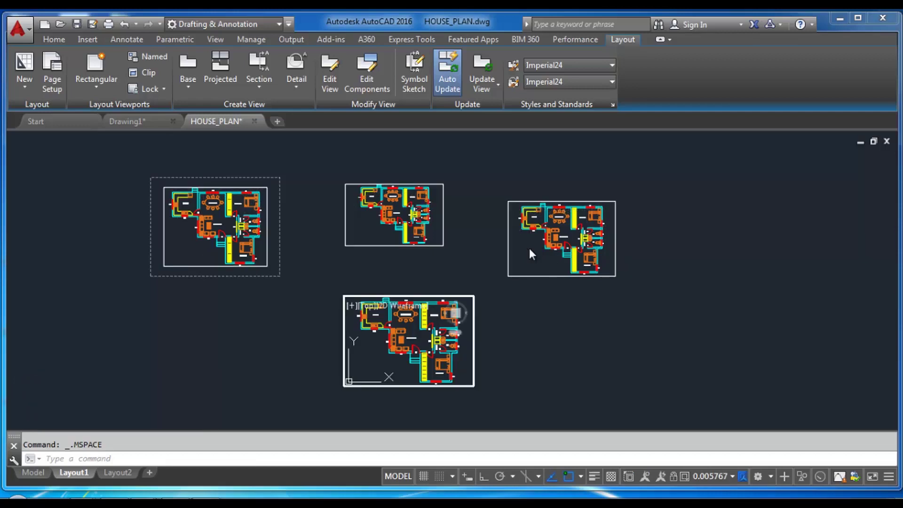
pyautogui.hotkey('ctrl', 'r')
pyautogui.hotkey('ctrl', 'r')
pyautogui.hotkey('ctrl', 'r')
pyautogui.hotkey('ctrl', 'r')
pyautogui.hotkey('ctrl', 'r')
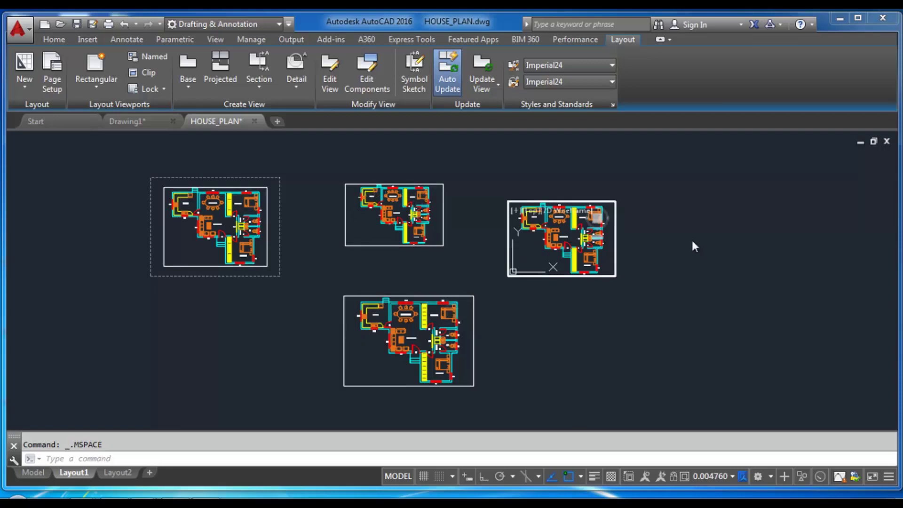
pyautogui.doubleClick(677, 230)
# Add three new layouts to the drawing and delete Layout1.
pyautogui.scroll(2, 9, 221)
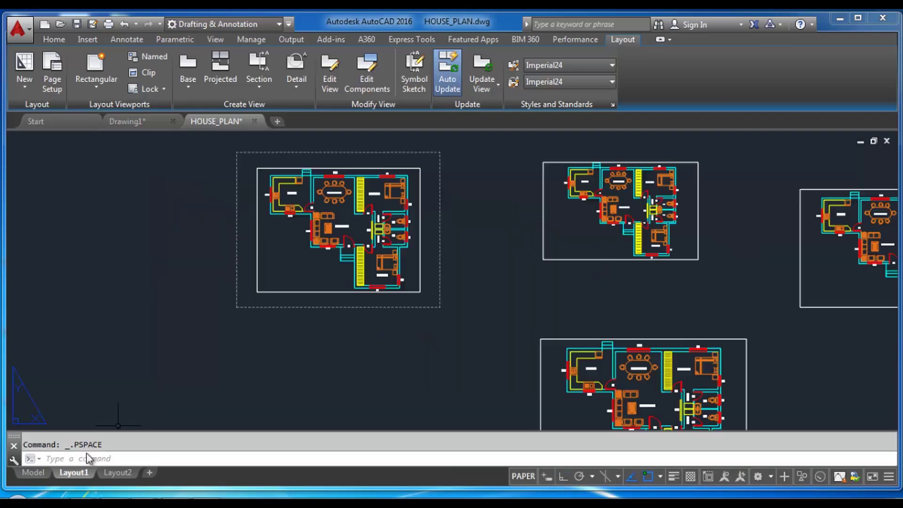
pyautogui.click(149, 472)
pyautogui.click(193, 472)
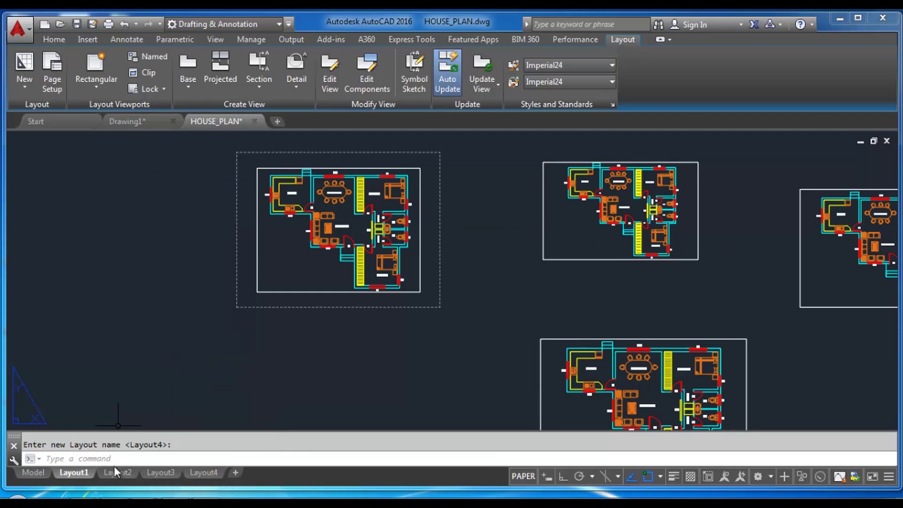
pyautogui.rightClick(201, 469)
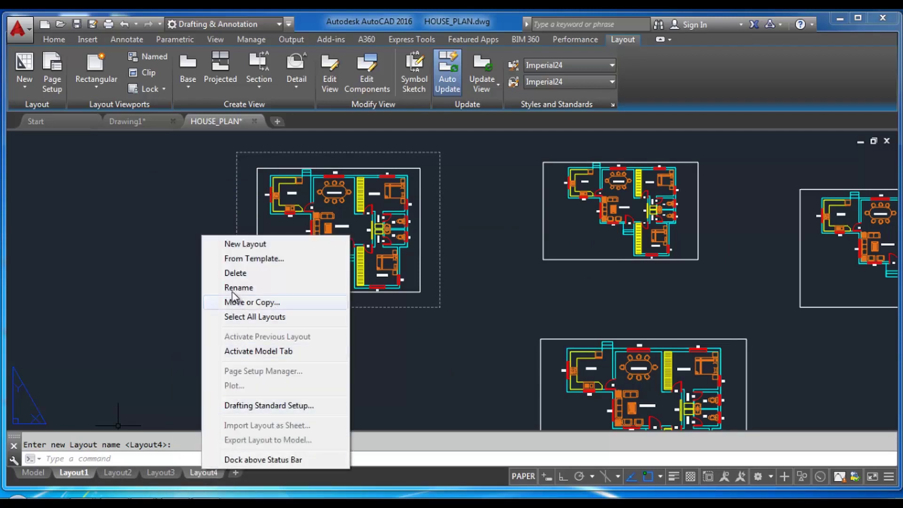
pyautogui.click(242, 246)
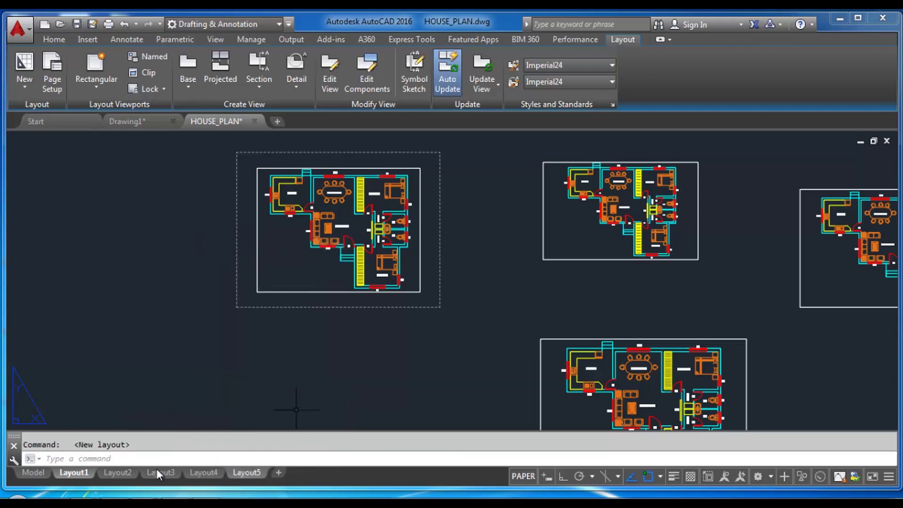
pyautogui.rightClick(78, 473)
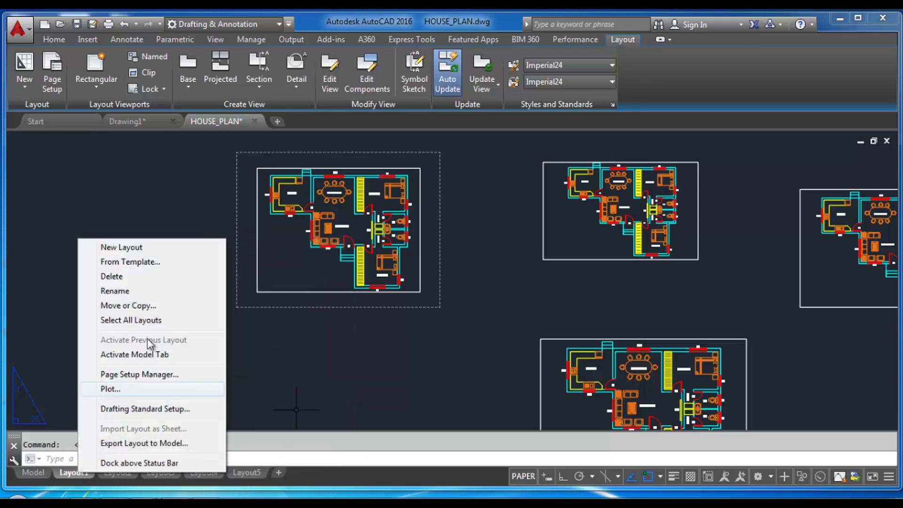
pyautogui.click(120, 277)
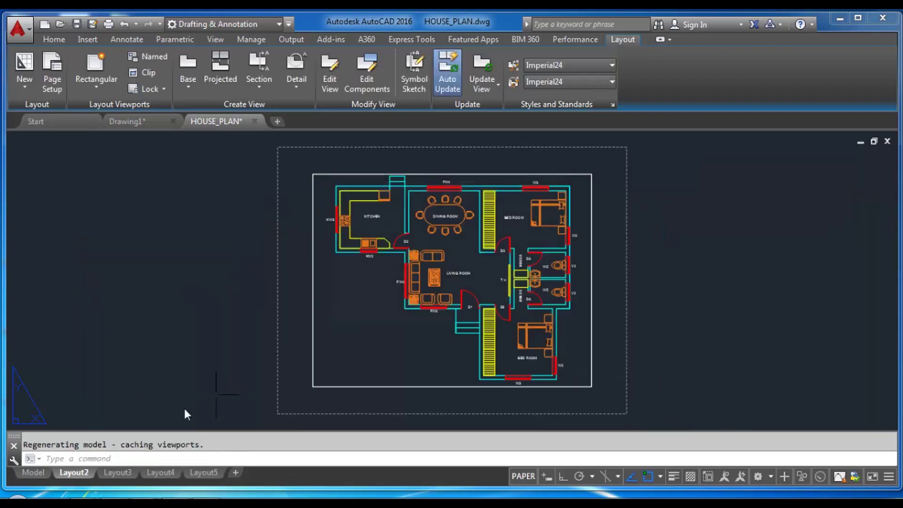
# Rename Layout2 as 12 and move it between Layout4 and Layout5.
pyautogui.rightClick(73, 470)
pyautogui.click(130, 292)
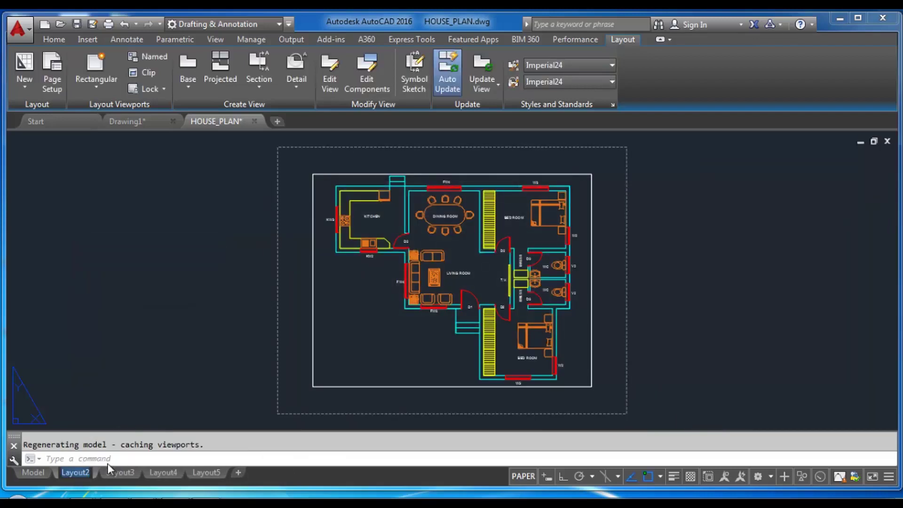
pyautogui.write('12')
pyautogui.click(168, 363)
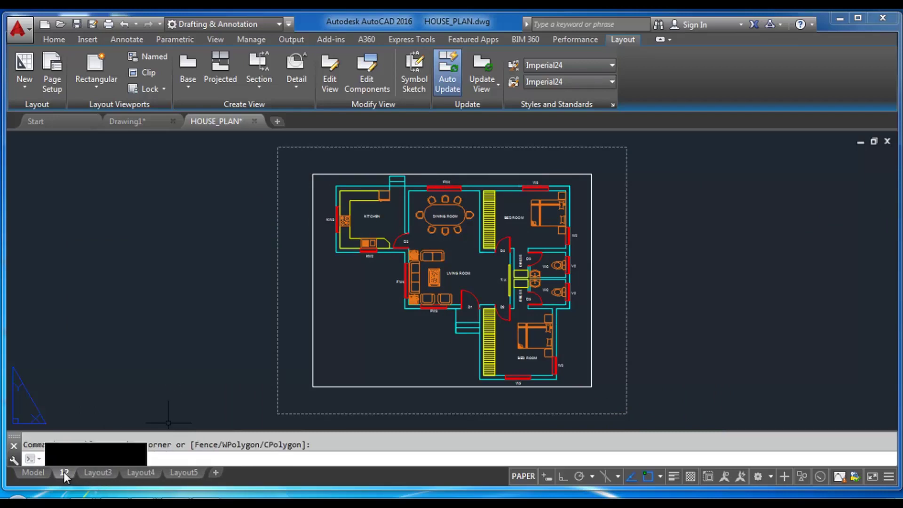
pyautogui.moveTo(64, 472); pyautogui.dragTo(174, 477)
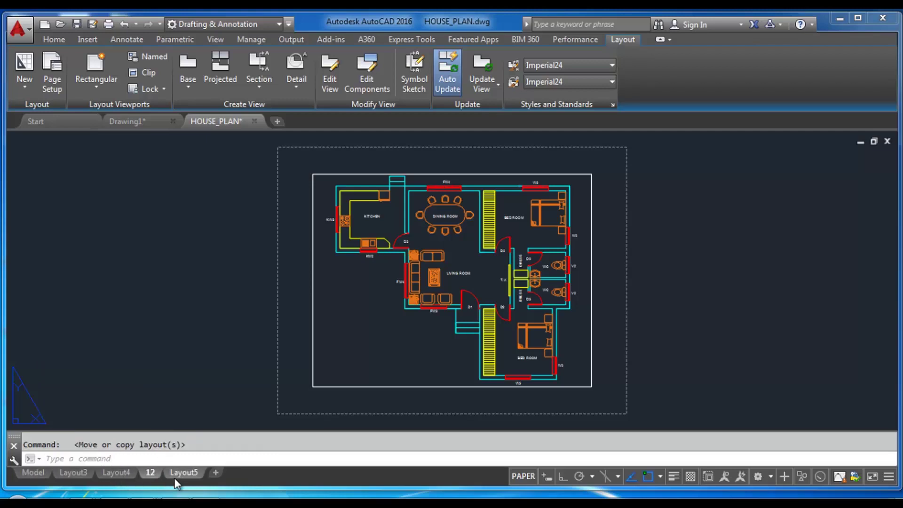
# Move layout 12 to the end of the drawing's layout order.
pyautogui.rightClick(150, 472)
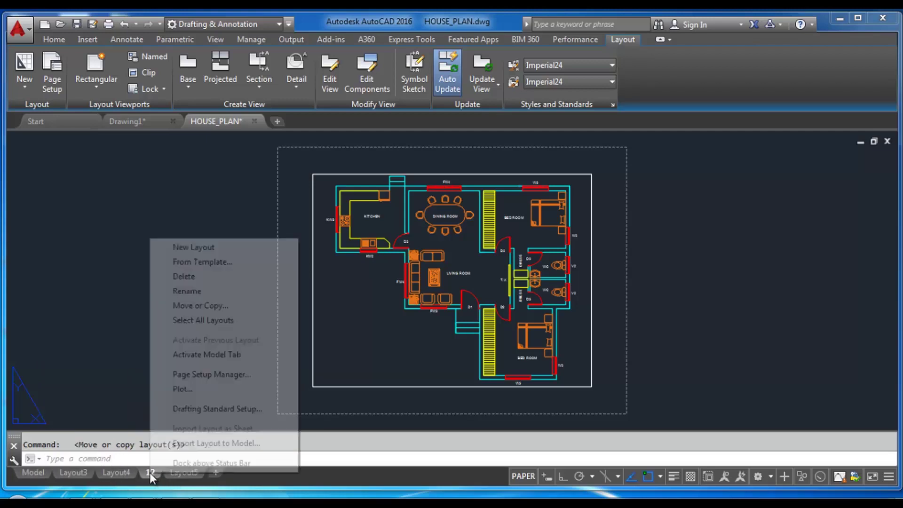
pyautogui.click(209, 306)
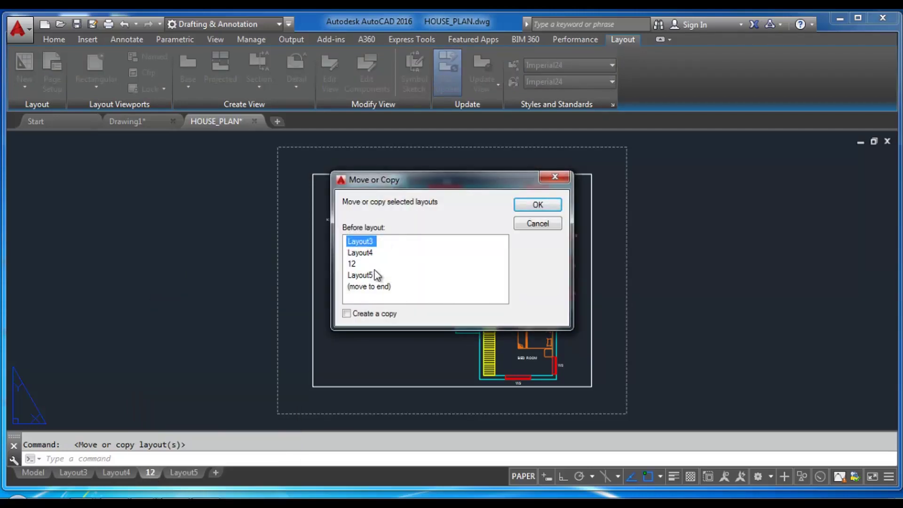
pyautogui.click(372, 289)
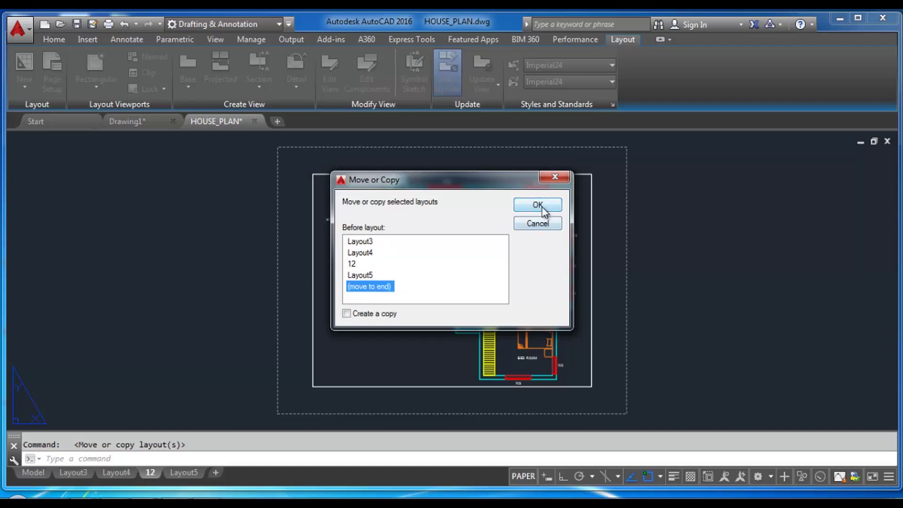
pyautogui.click(535, 203)
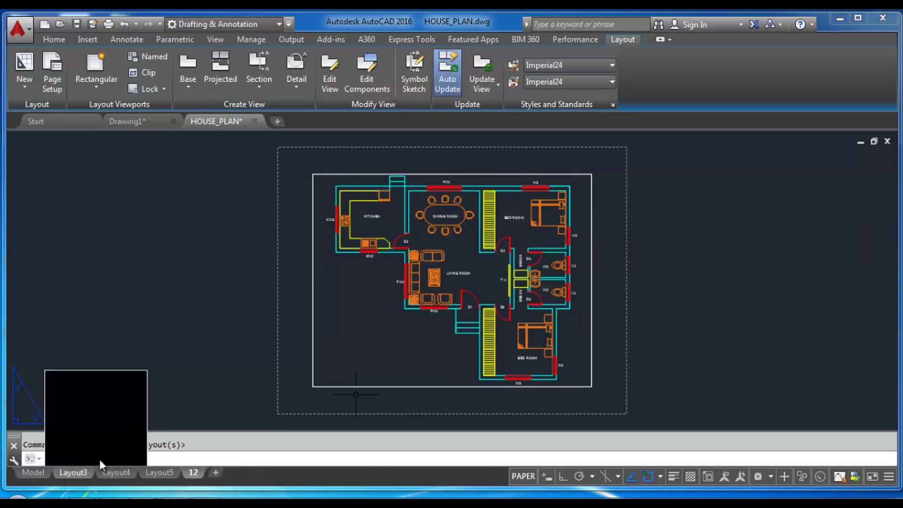
# Create a copy of Layout3 and place it at the end of the layouts.
pyautogui.rightClick(73, 473)
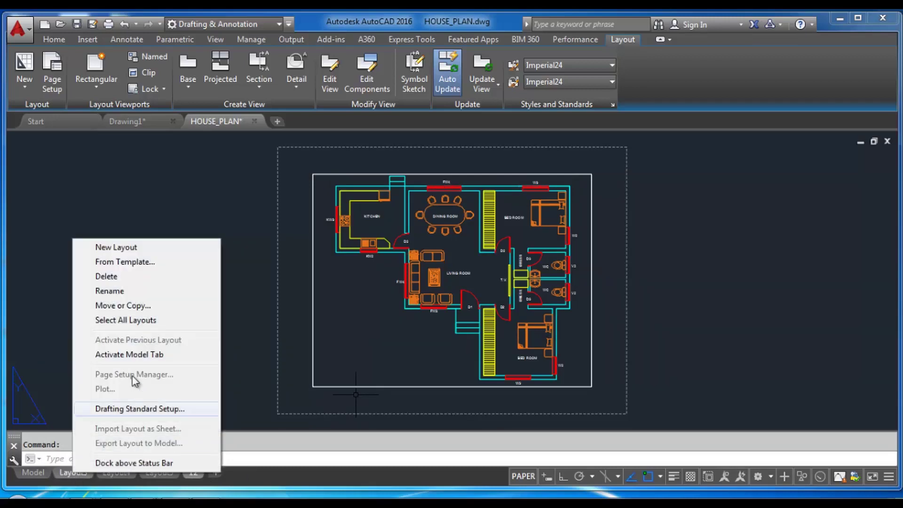
pyautogui.click(134, 305)
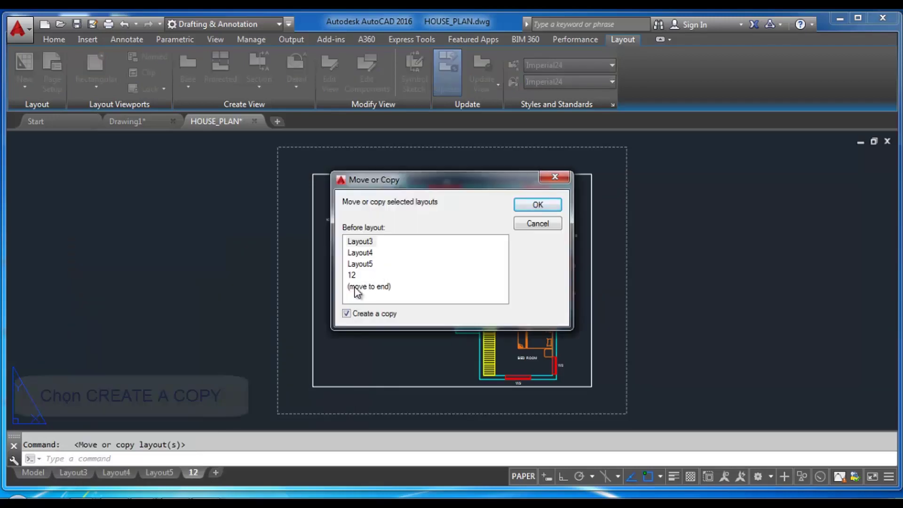
pyautogui.click(363, 288)
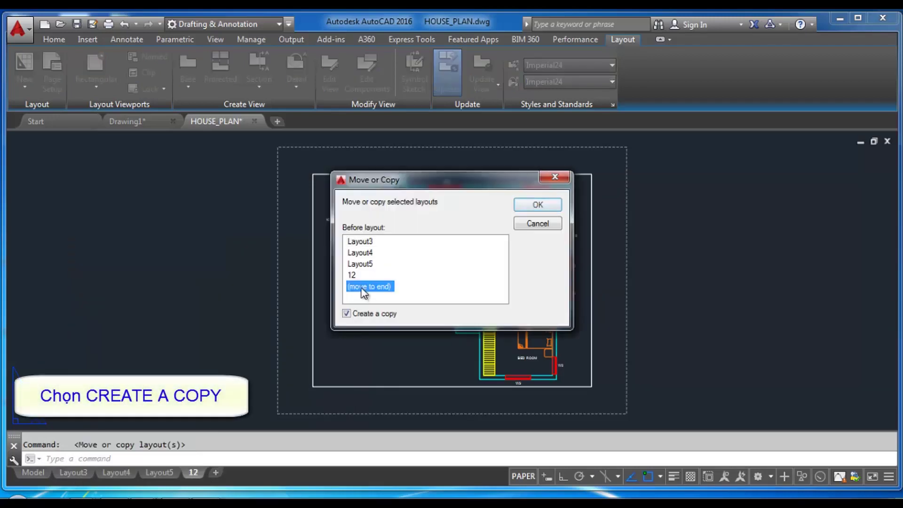
pyautogui.click(539, 207)
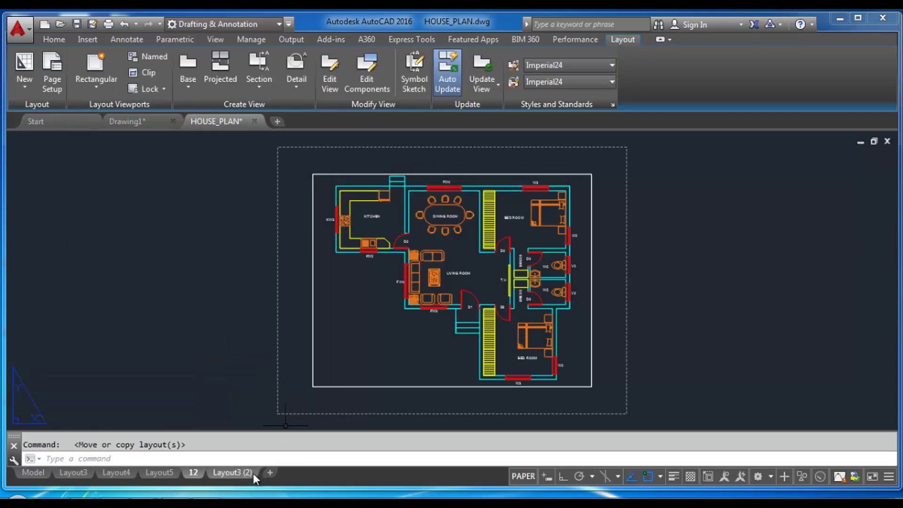
pyautogui.moveTo(244, 472)
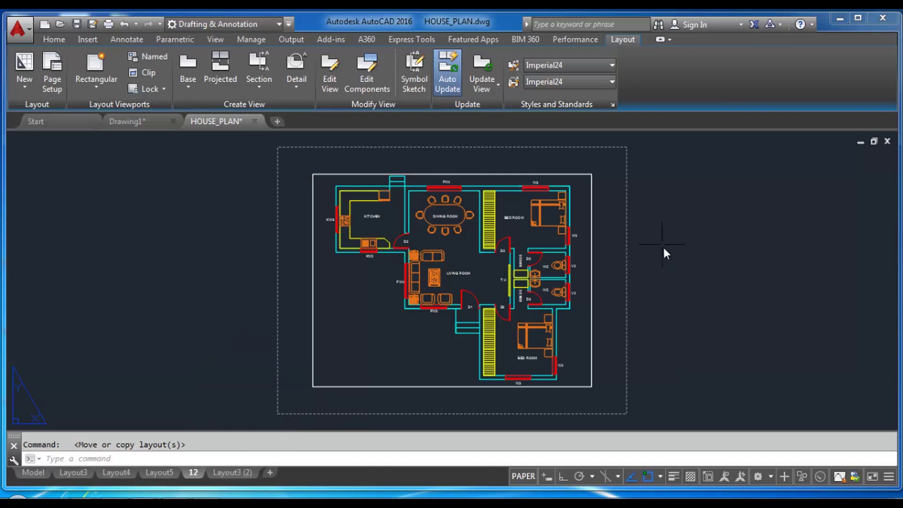